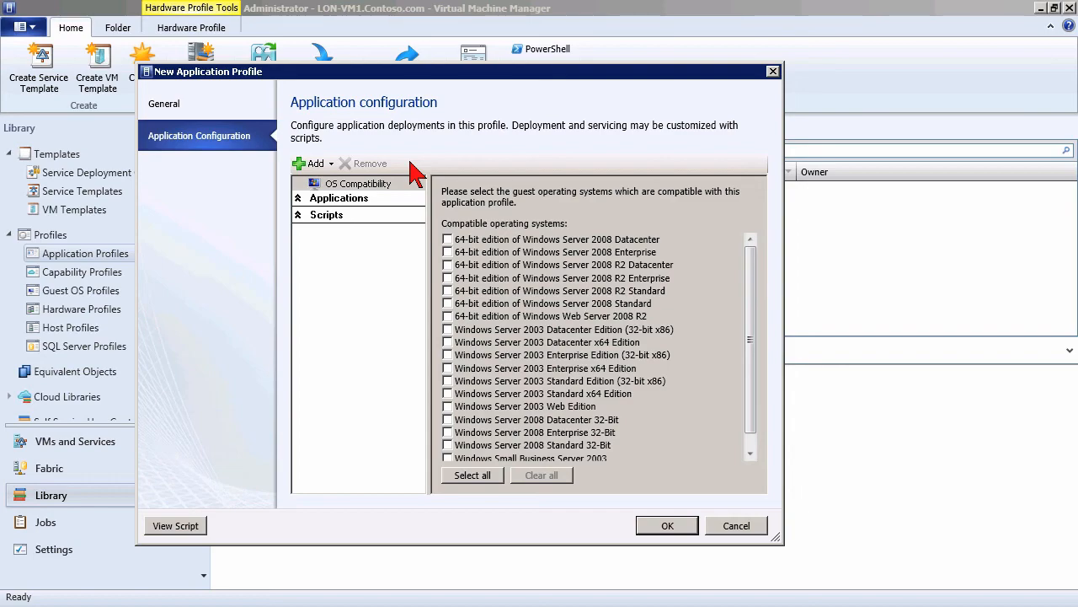
Add a web application to the new application profile and name it WebApp1.
left_click(328, 163)
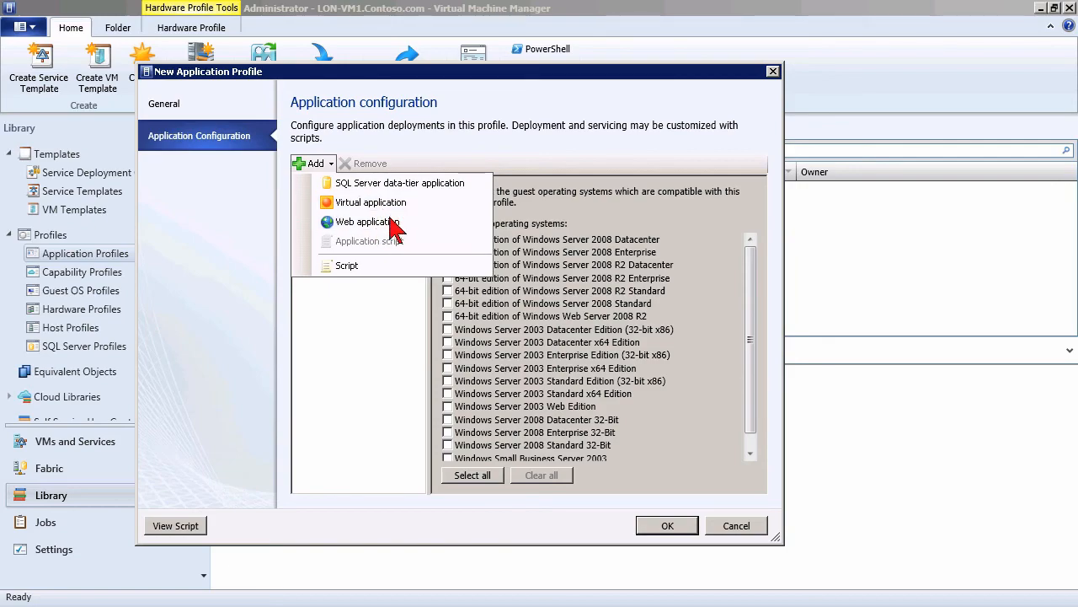
left_click(347, 267)
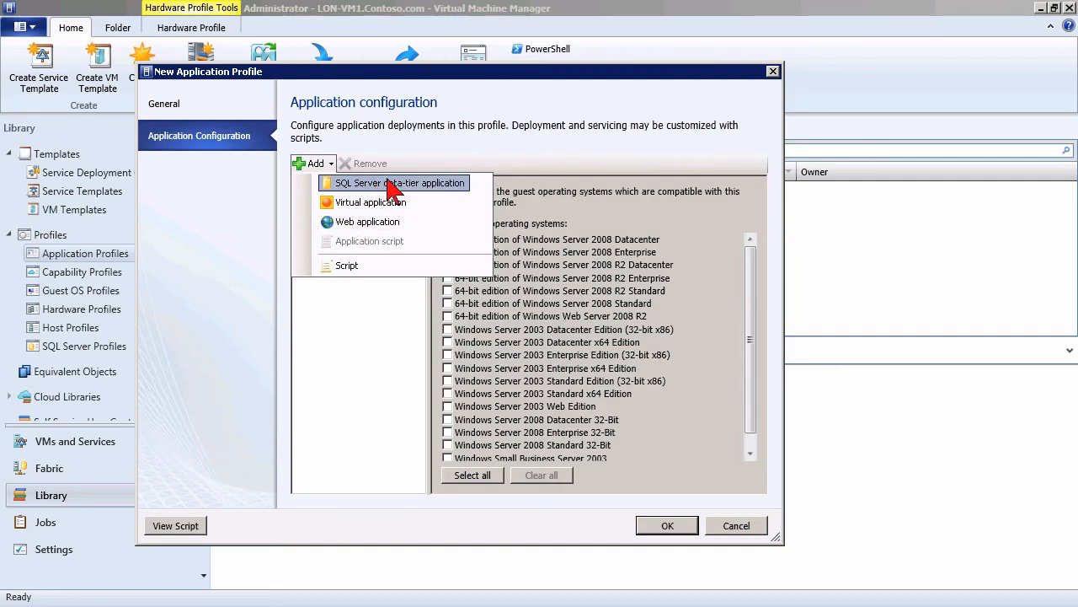
left_click(364, 228)
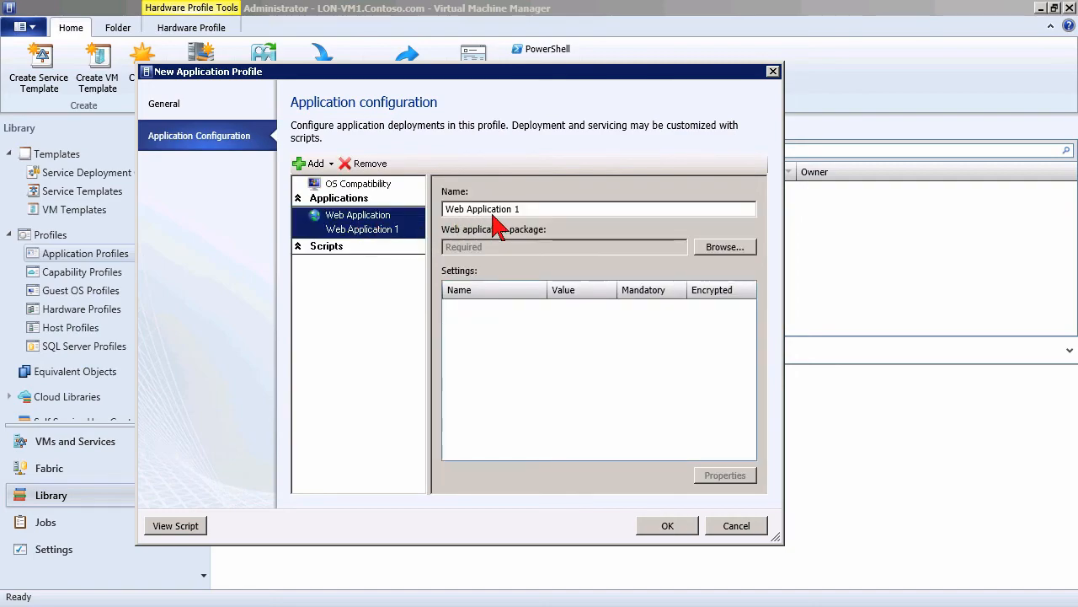
left_click_drag(521, 209, 361, 228)
type("WE")
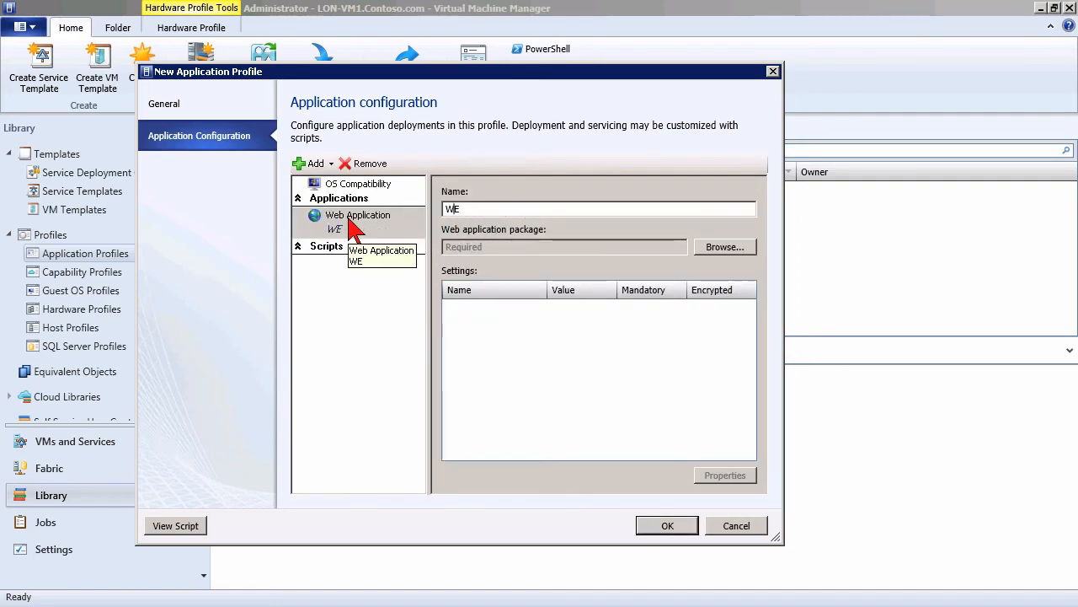
key("BackSpace")
type("ebApp1")
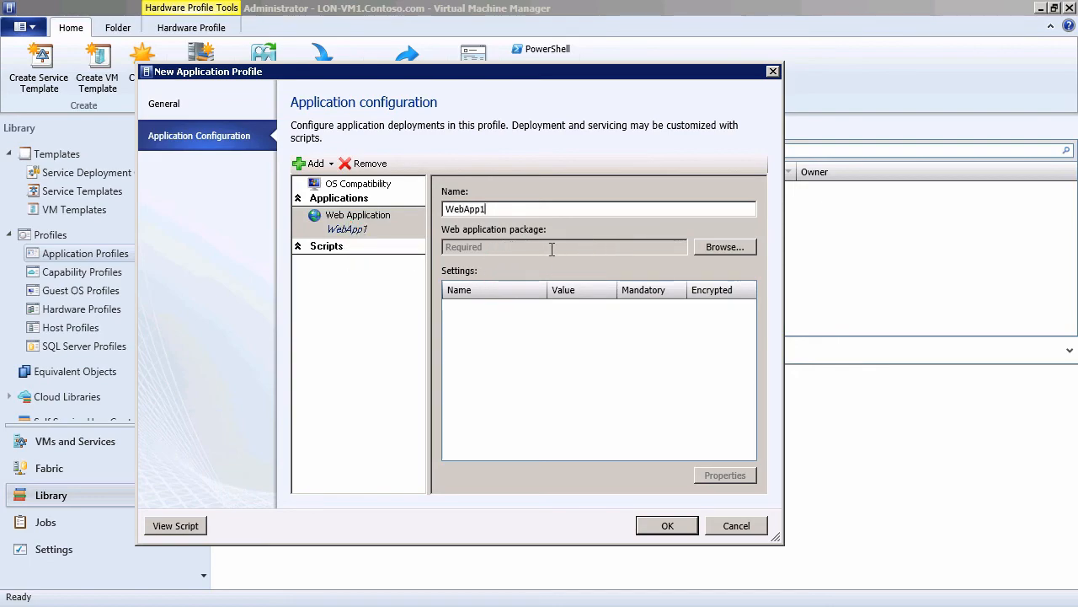
Assign st5-tradeweb.zip as the web application package for WebApp1.
left_click(722, 248)
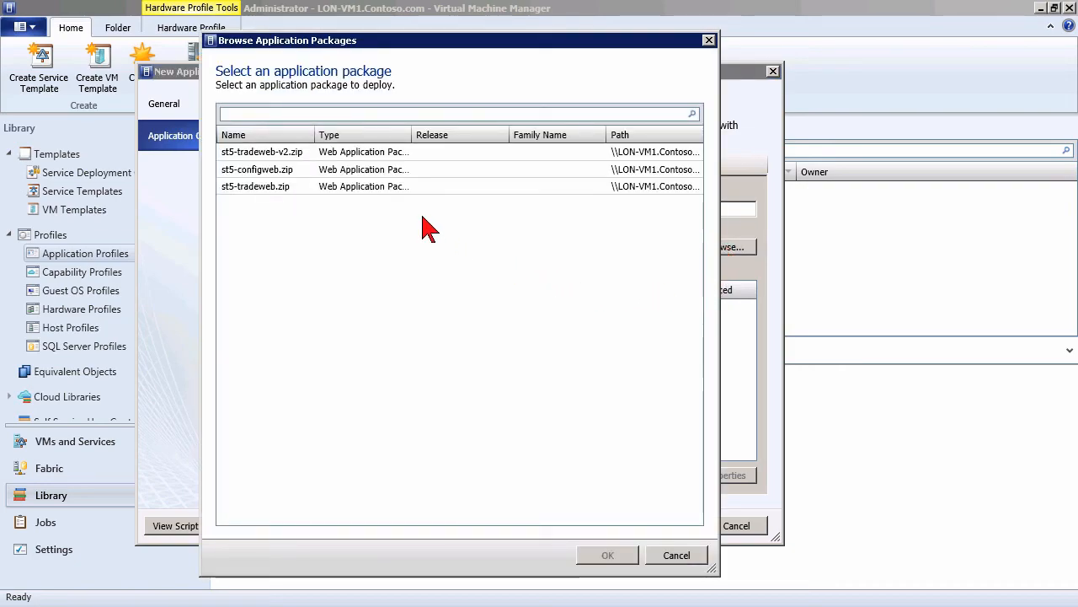
left_click_drag(413, 135, 504, 135)
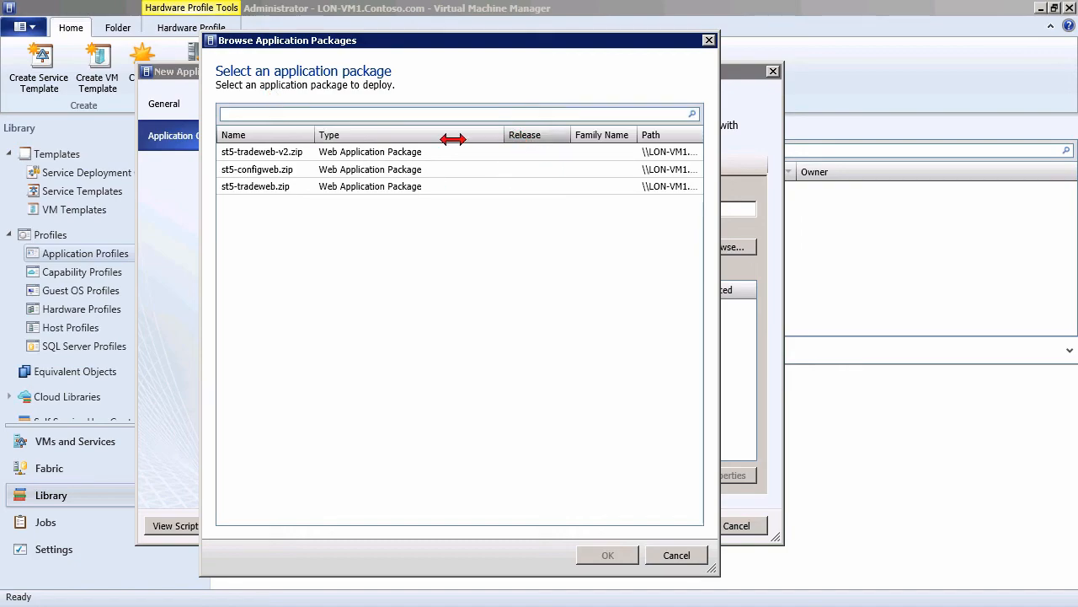
left_click_drag(453, 140, 439, 140)
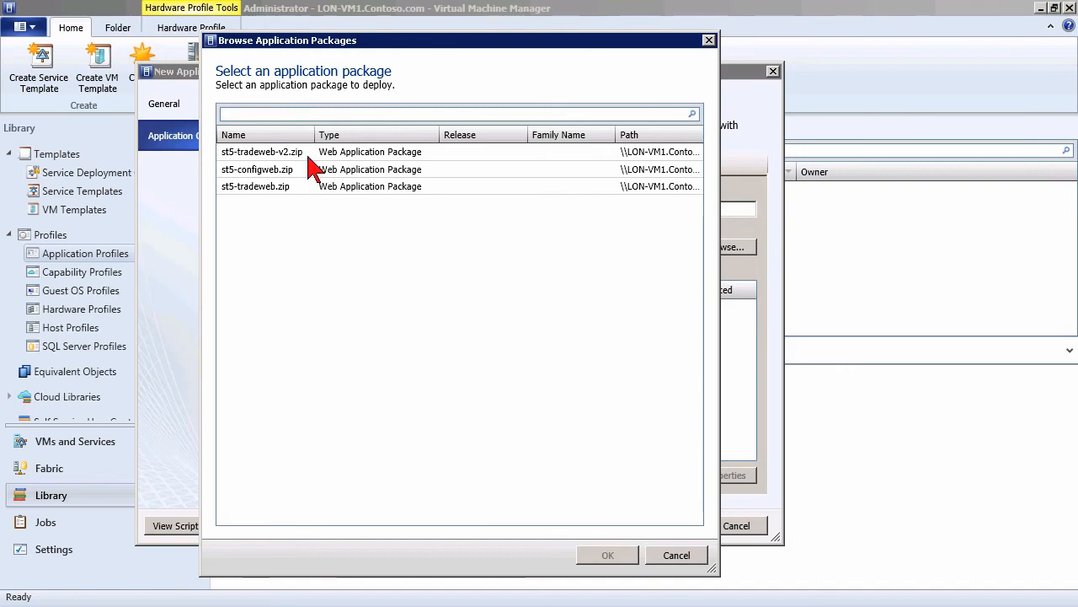
left_click(279, 187)
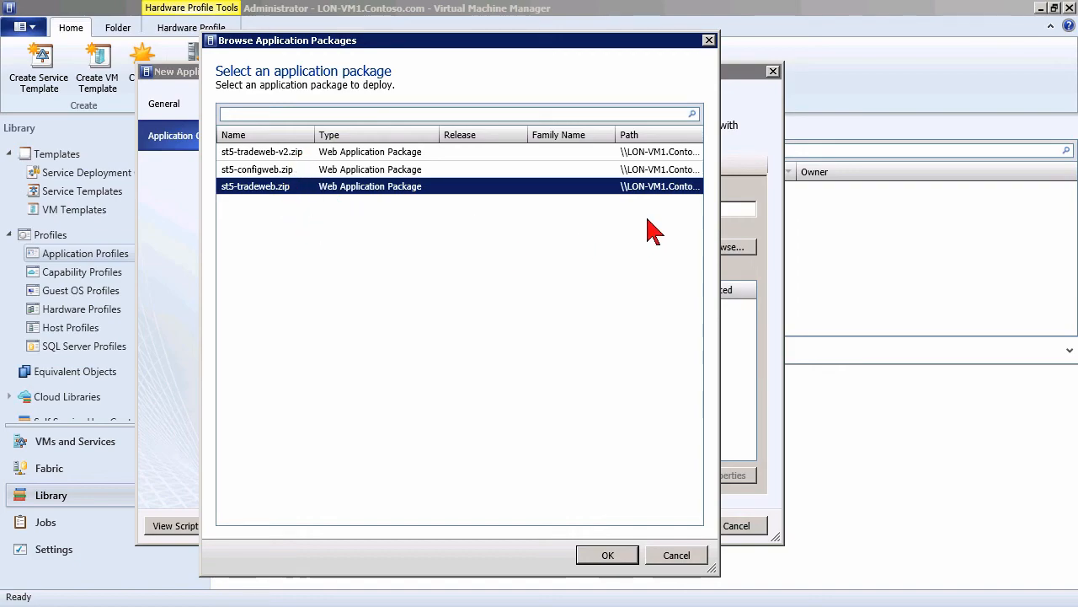
left_click(612, 558)
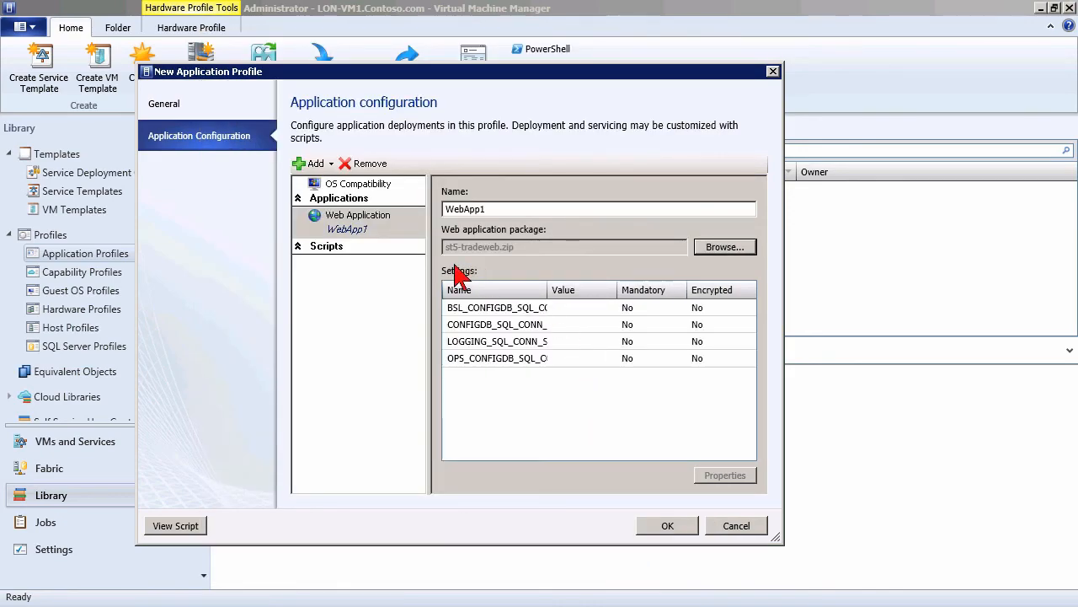
Review the package's SQL connection string settings and inspect the properties of LOGGING_SQL_CONN_STRING without changing them.
left_click(491, 310)
left_click(492, 326)
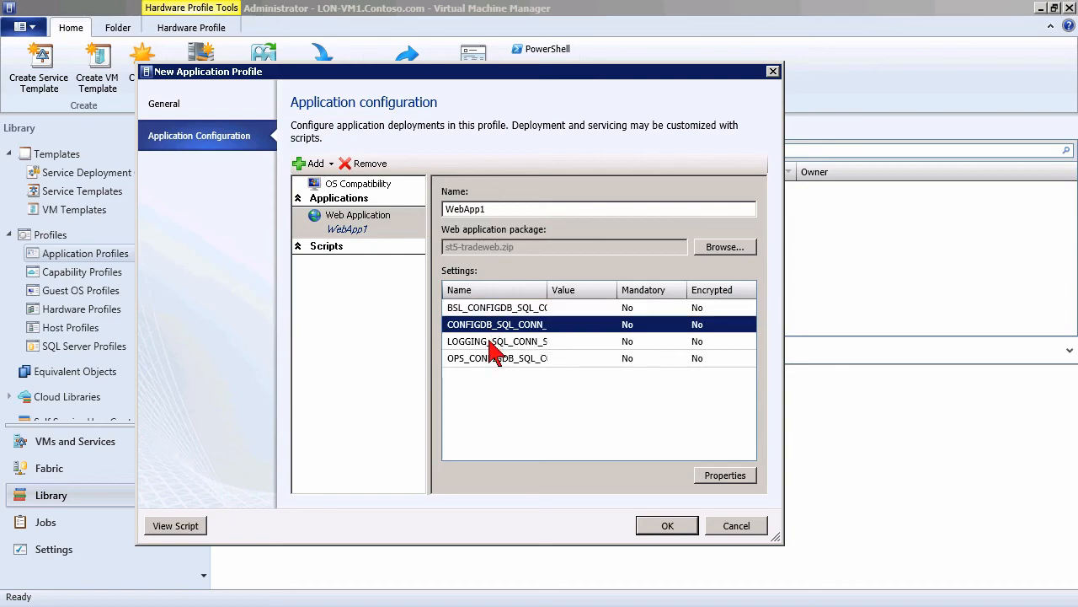
left_click(493, 342)
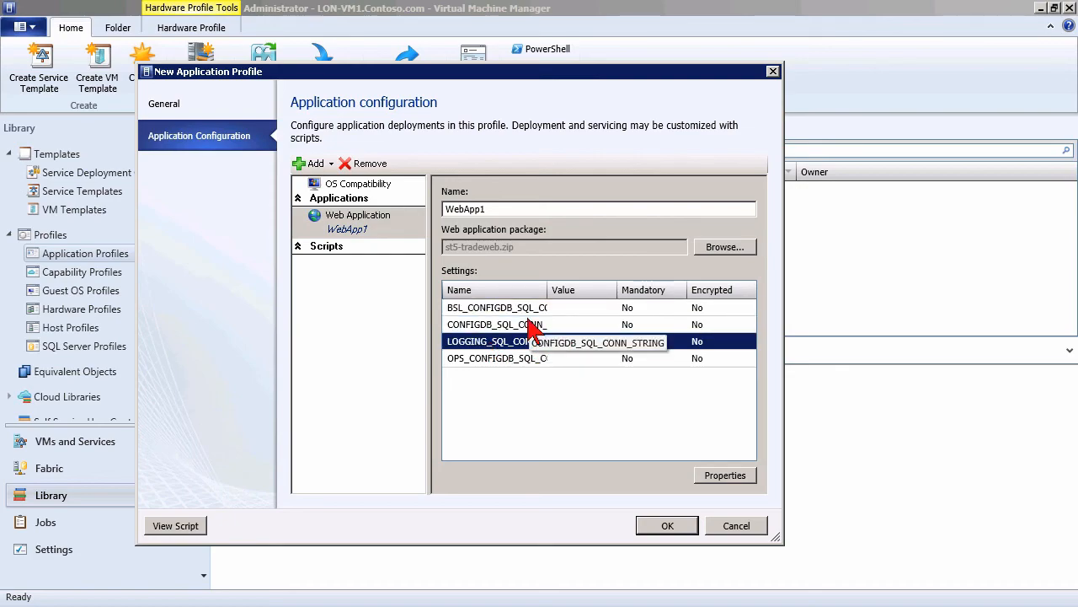
left_click(723, 477)
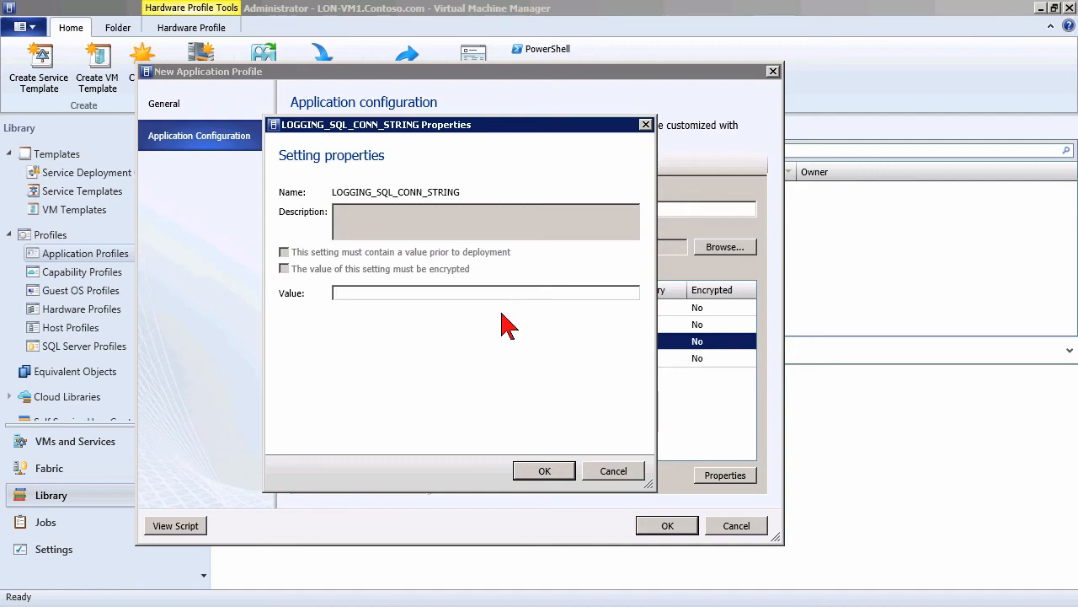
left_click(599, 470)
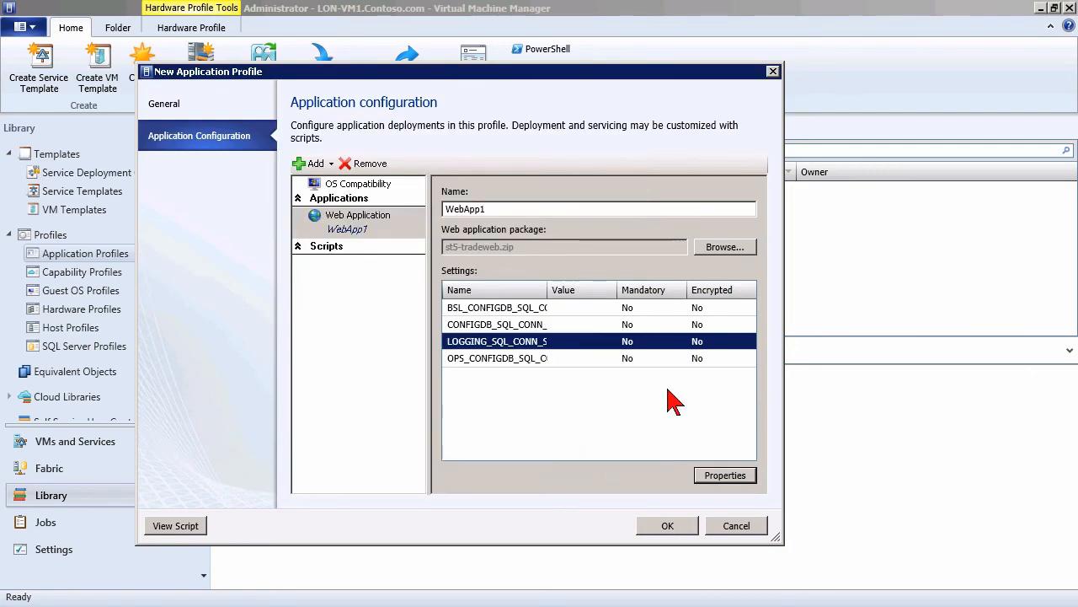
Save the application profile with its WebApp1 web application and select it in the profile list.
left_click(349, 231)
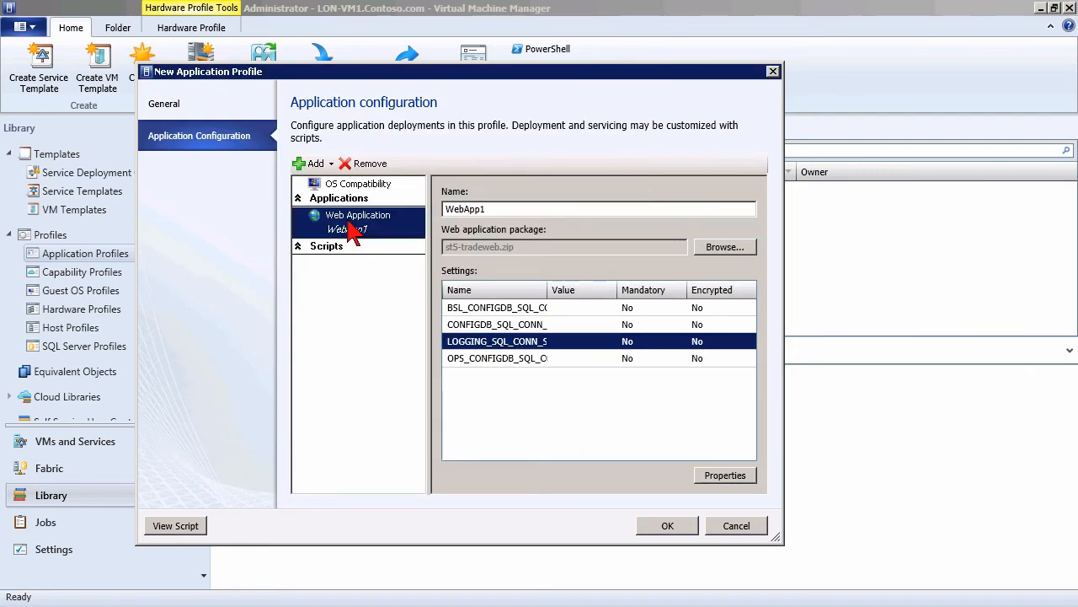
left_click(669, 526)
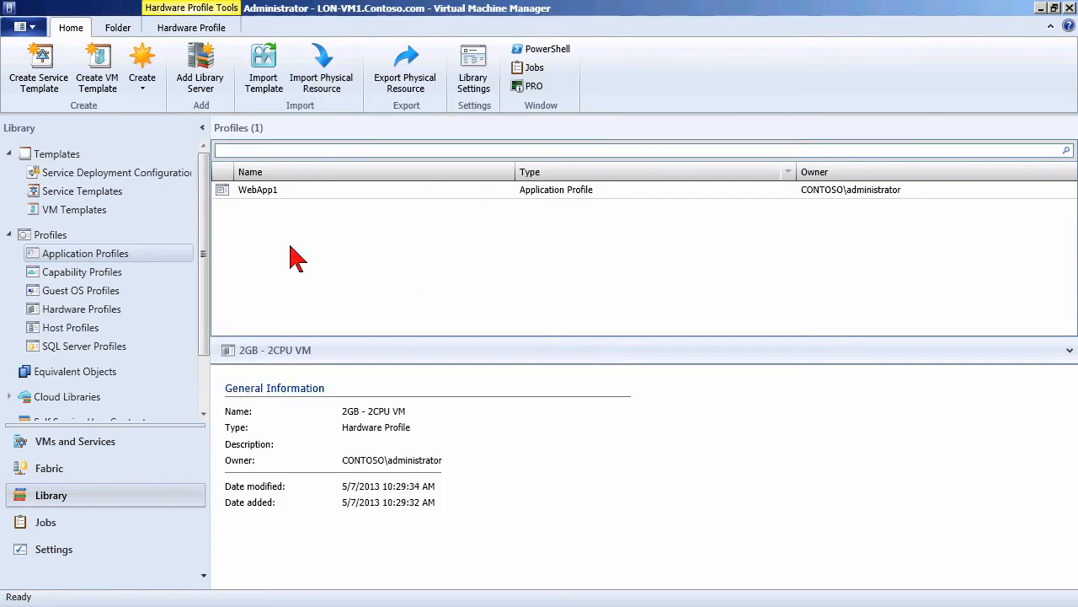
left_click(243, 189)
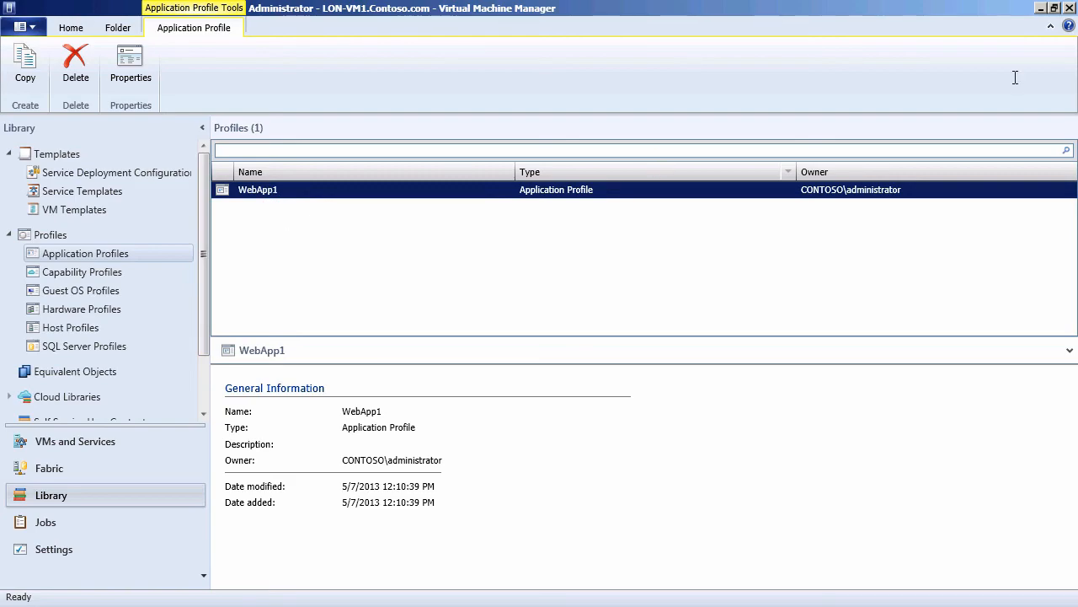
Leave Virtual Machine Manager and open Internet Information Services (IIS) Manager from the administrative tools.
left_click(1068, 9)
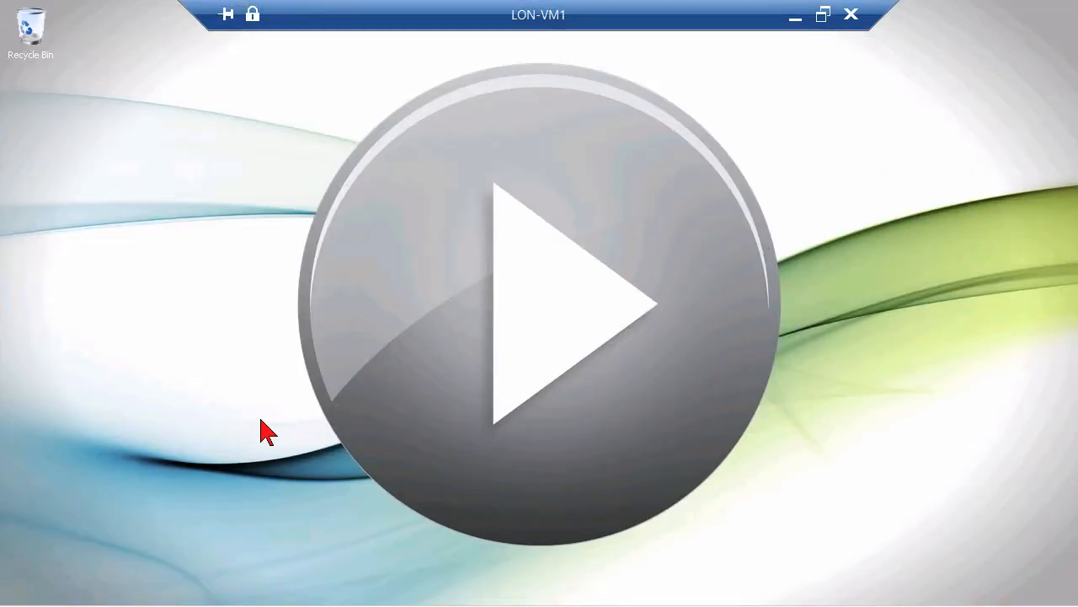
left_click(29, 590)
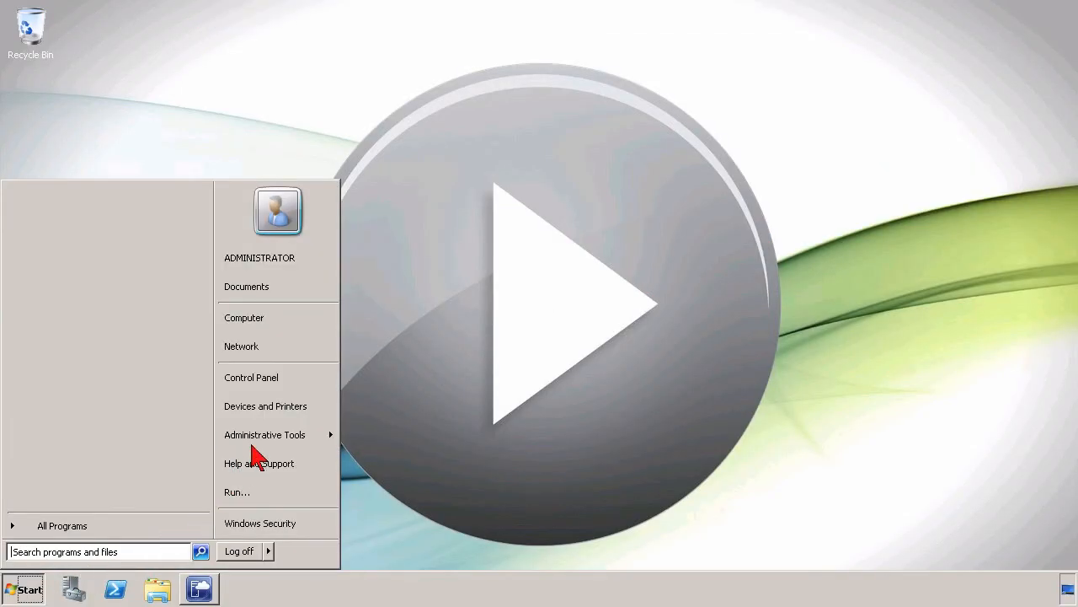
mouse_move(270, 440)
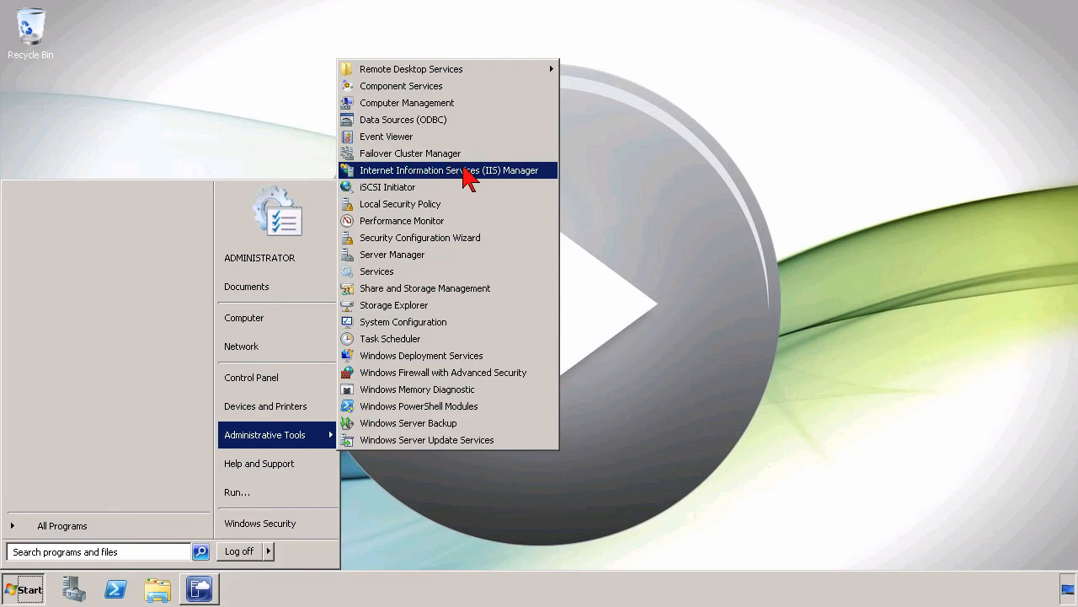
left_click(468, 173)
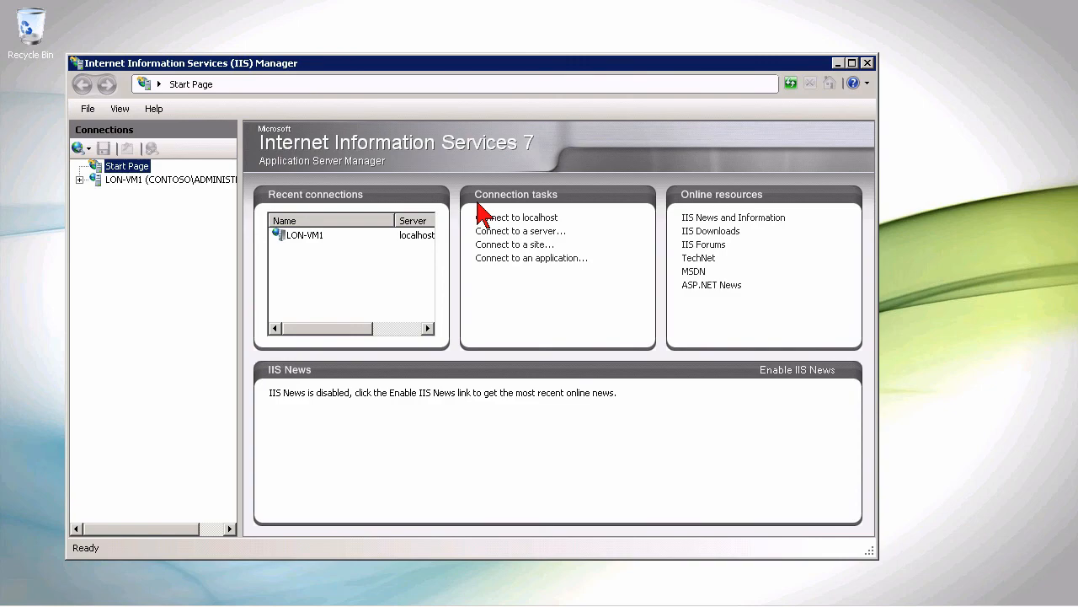
Expand the LON-VM1 server's sites, widen the connections tree and expand the WSUS Administration site.
left_click(79, 179)
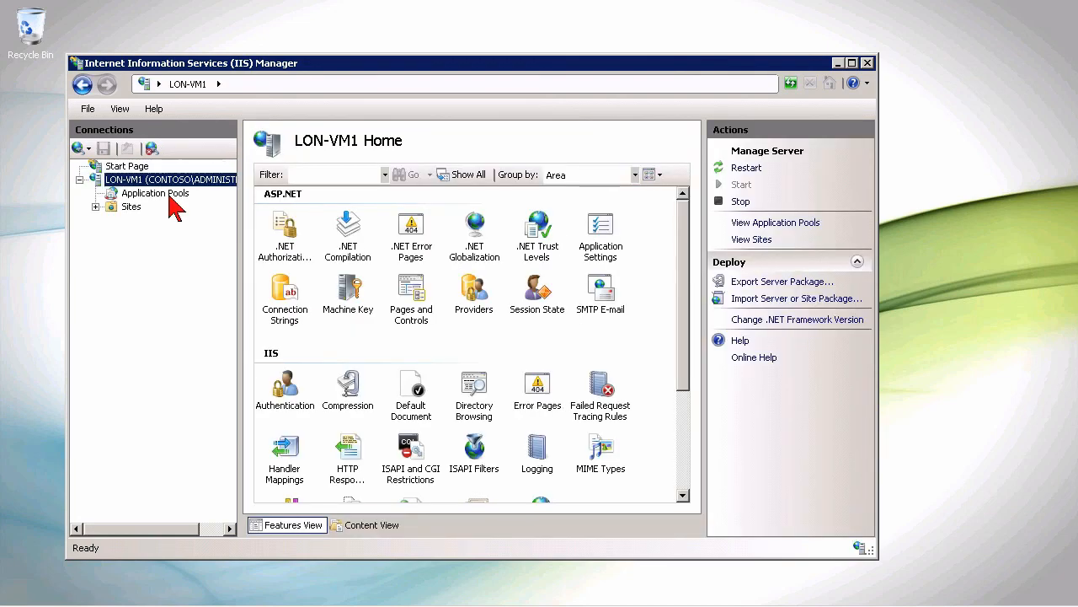
left_click(95, 207)
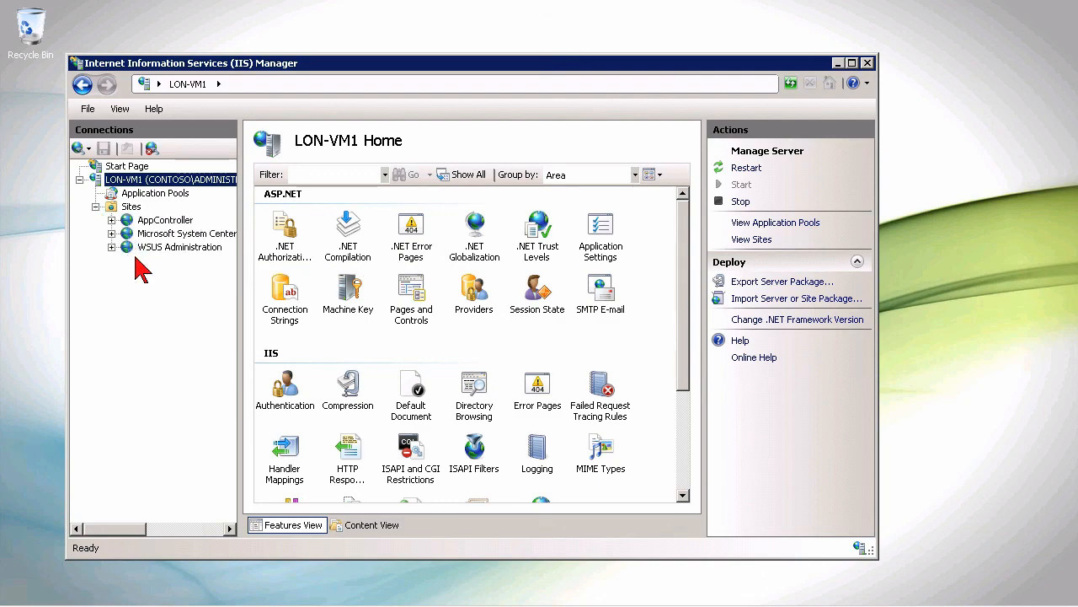
left_click_drag(240, 274, 370, 274)
left_click(154, 248)
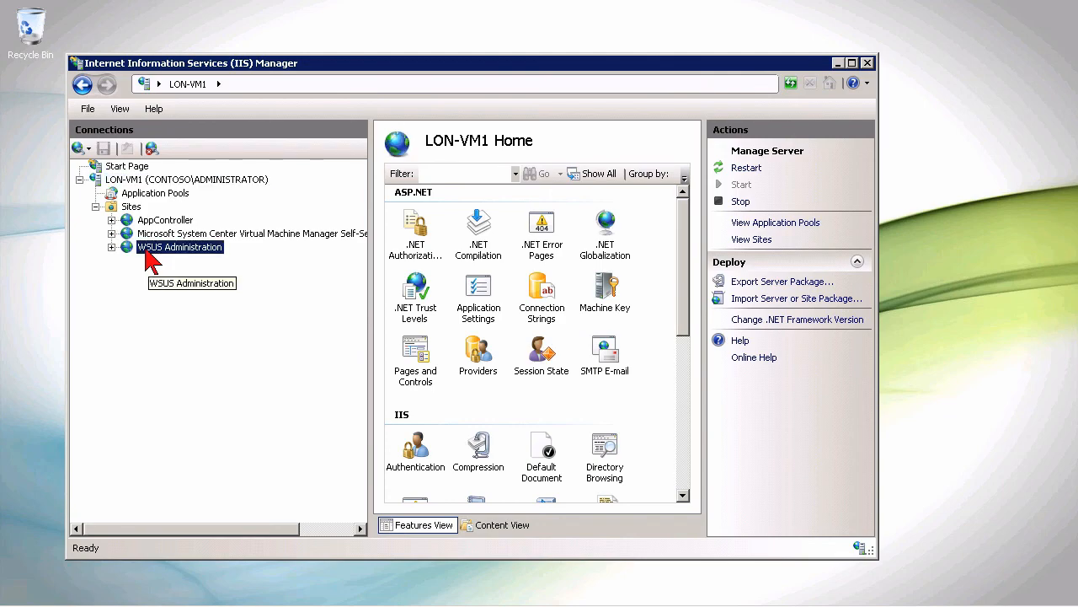
left_click(111, 247)
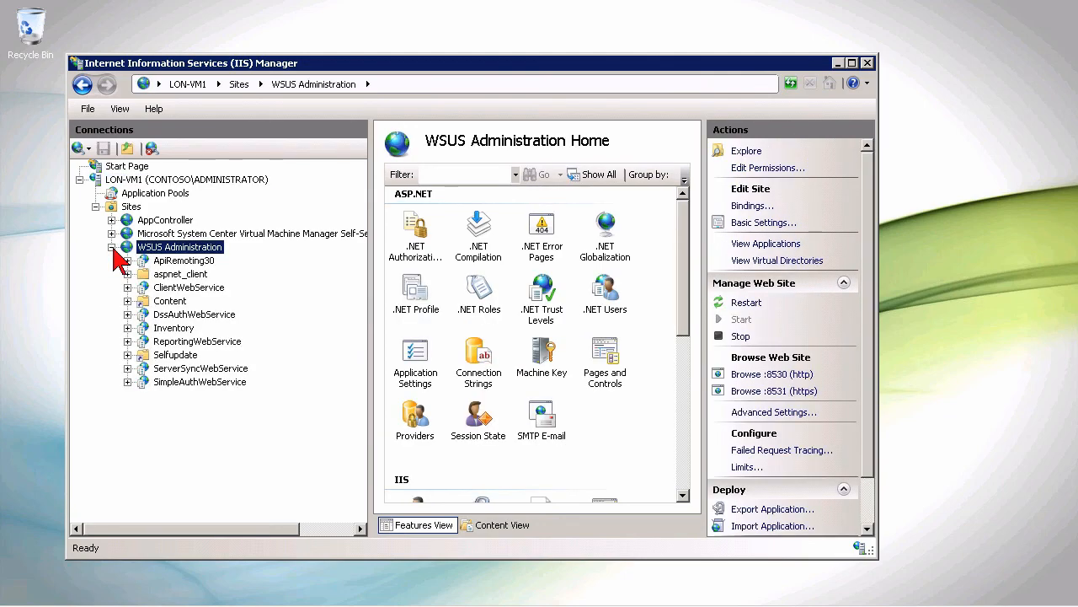
right_click(192, 246)
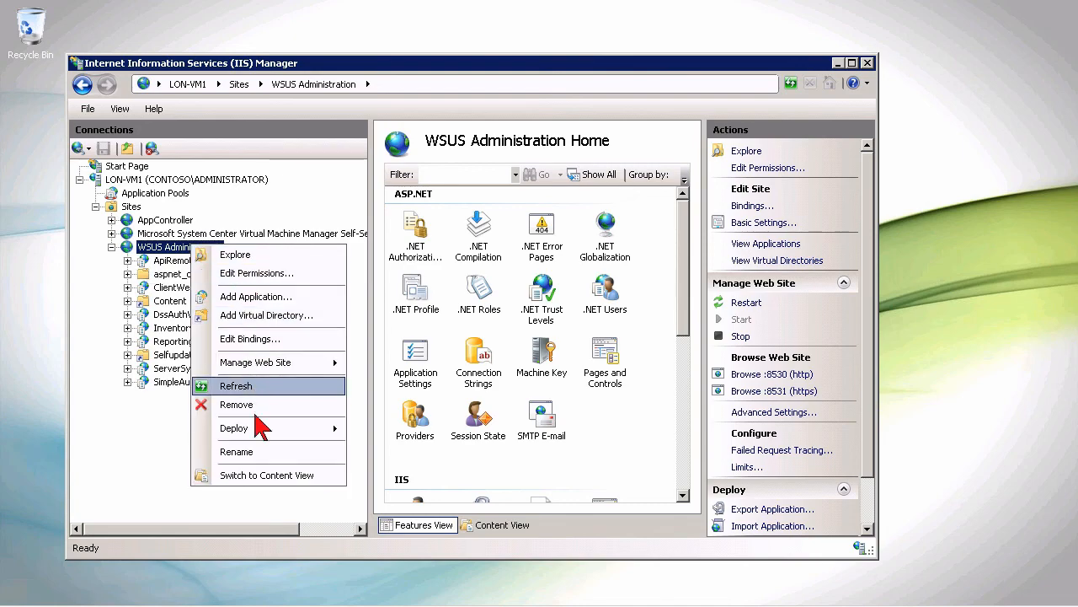
mouse_move(235, 428)
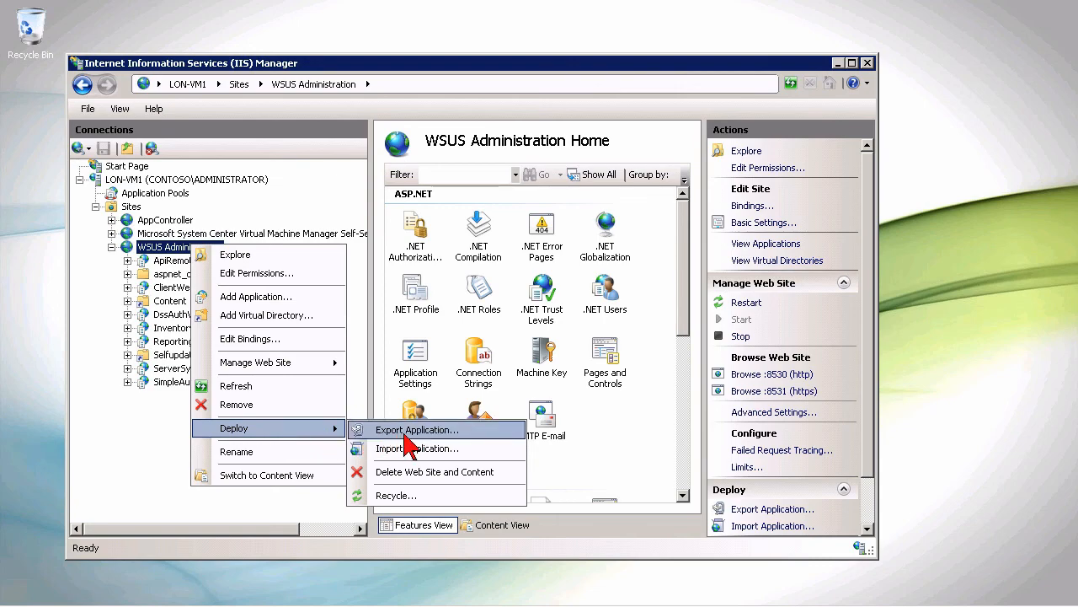
left_click(160, 250)
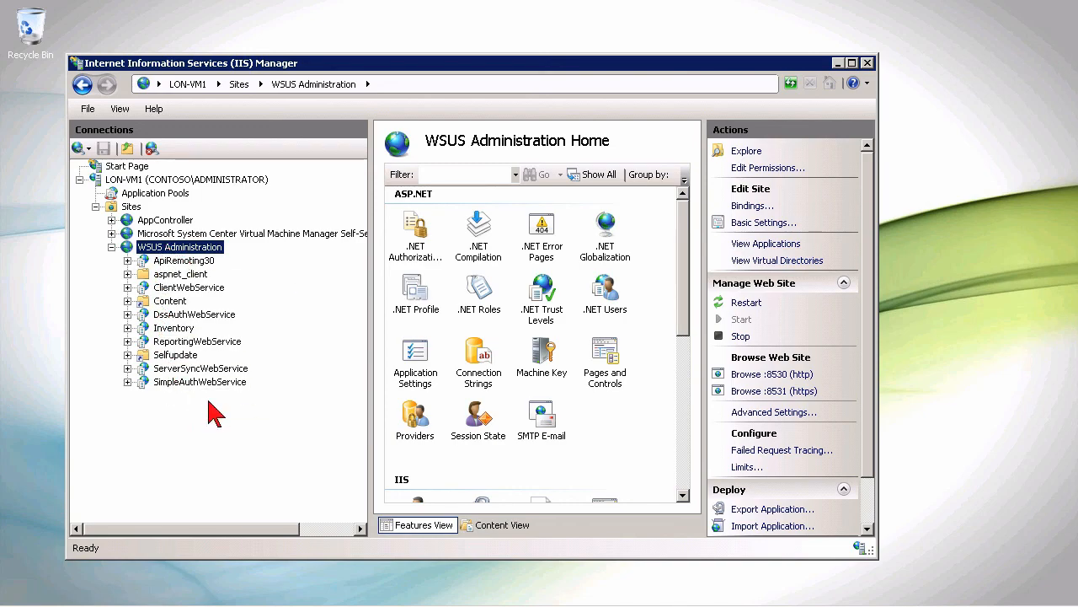
Start exporting the WSUS Administration site as an application package.
right_click(190, 247)
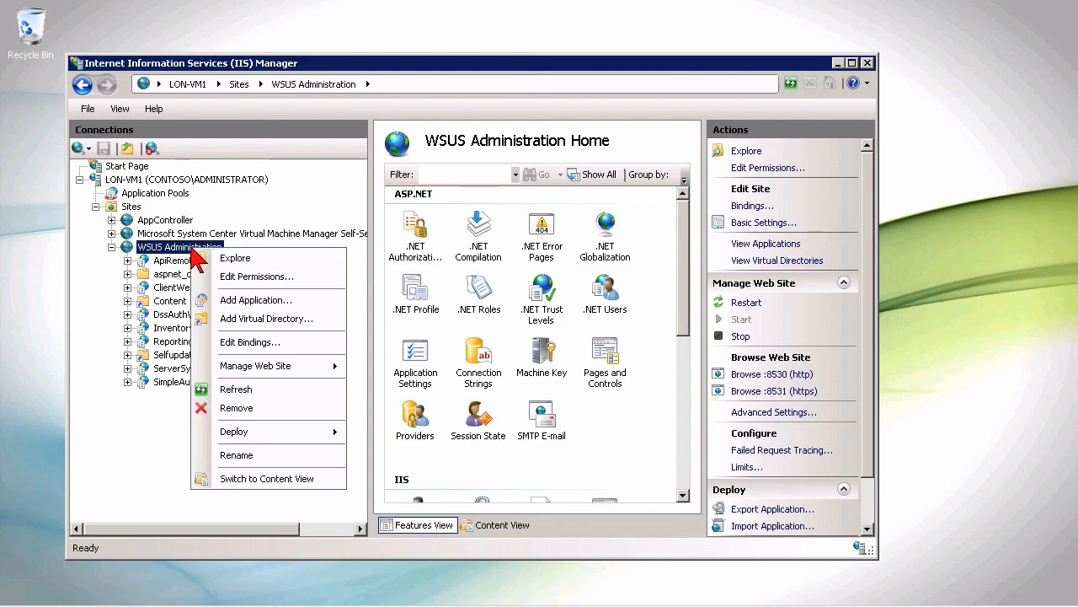
mouse_move(269, 432)
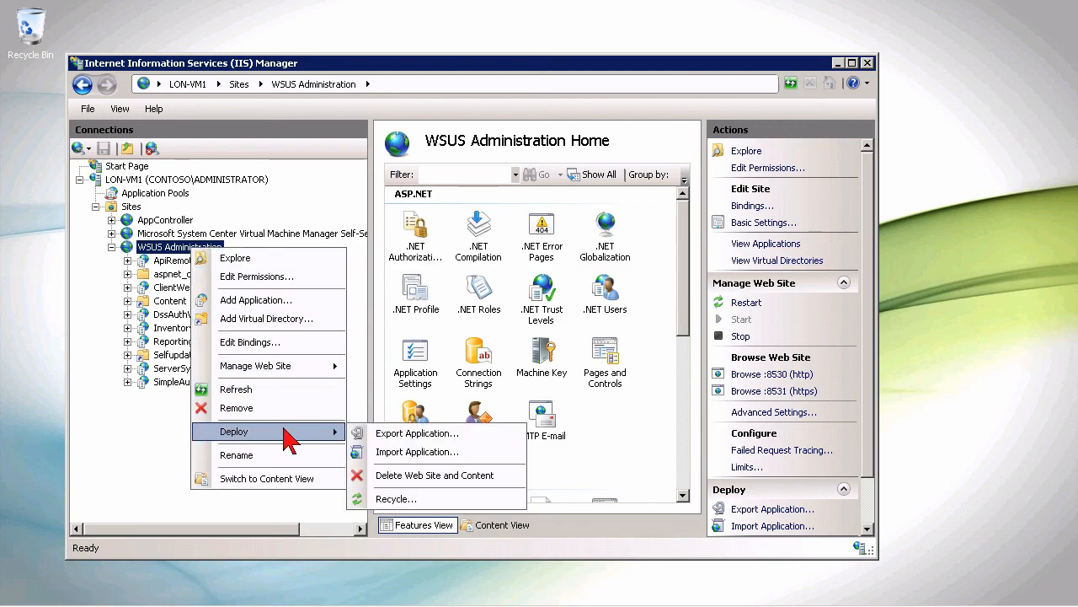
left_click(419, 433)
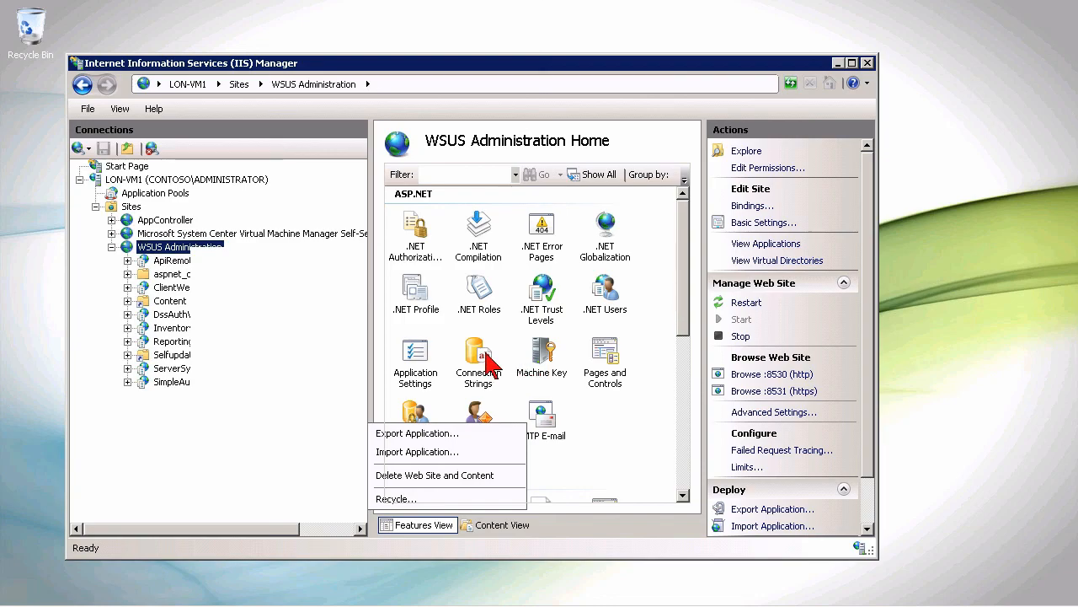
key("e")
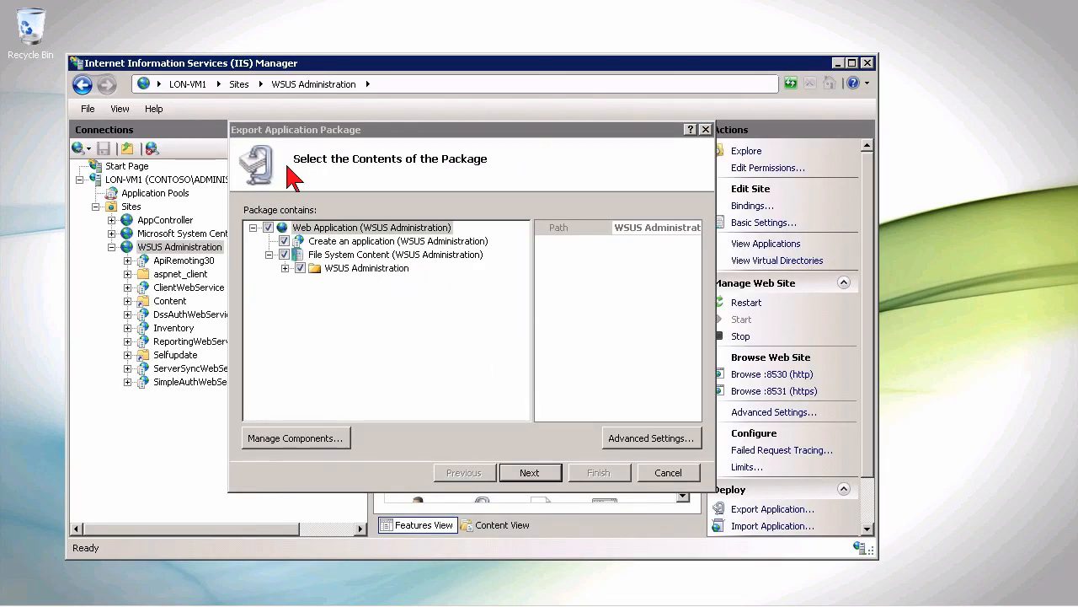
Examine the package contents for creating the application and the file system content of WSUS Administration.
left_click(337, 130)
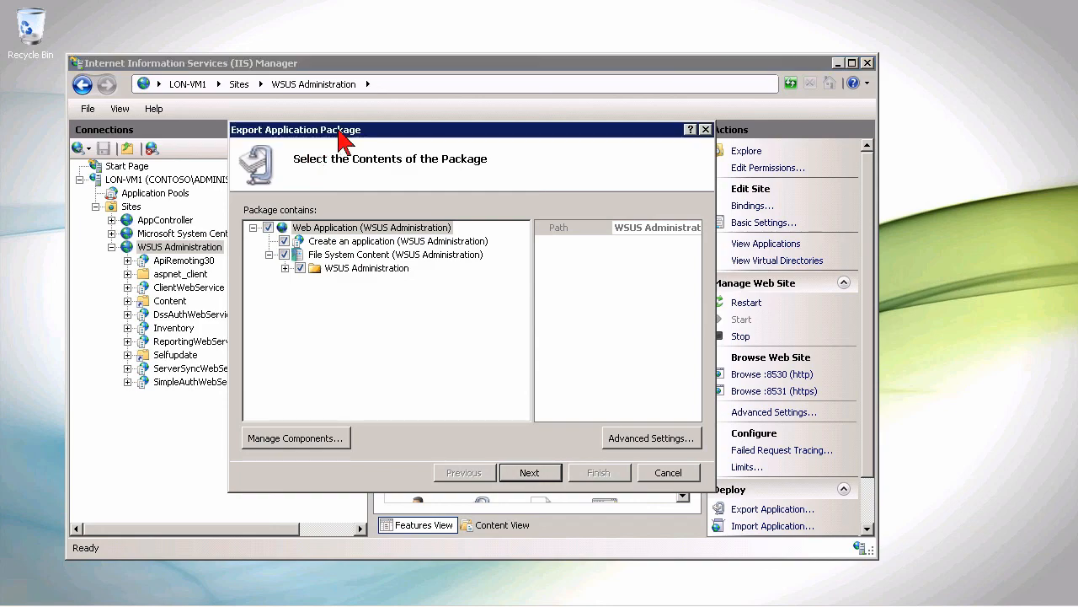
left_click(343, 257)
left_click(344, 243)
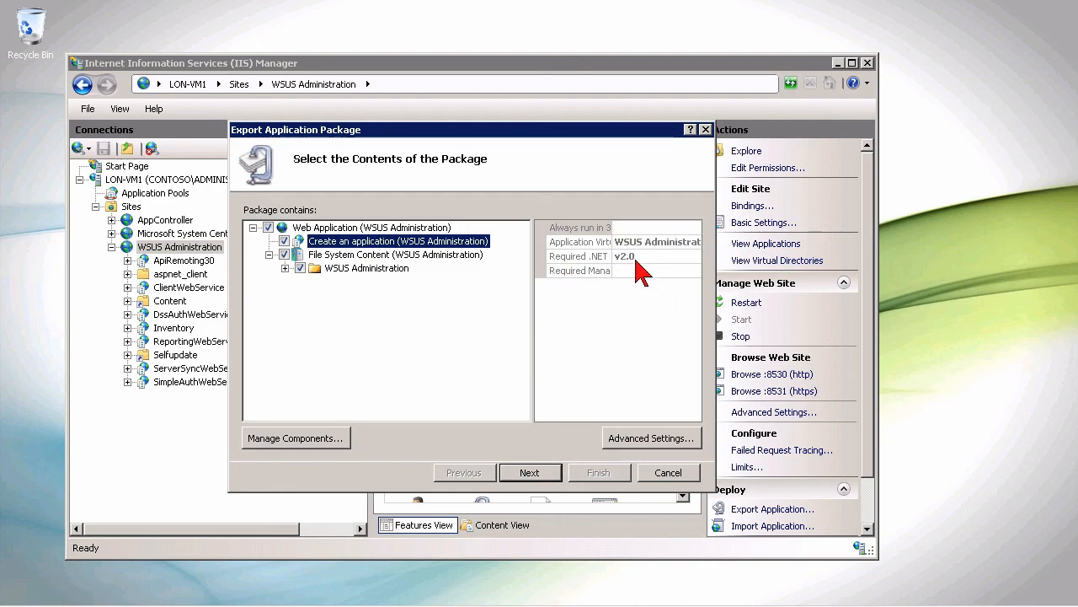
left_click(328, 255)
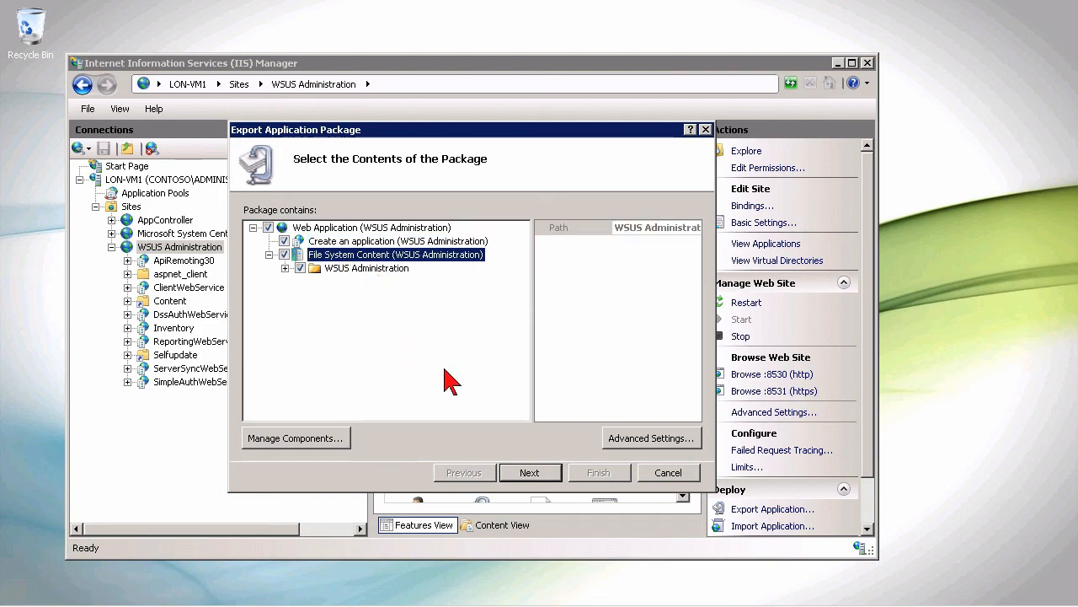
Review the advanced and synchronization options for the export package, leaving them without changes.
left_click(645, 439)
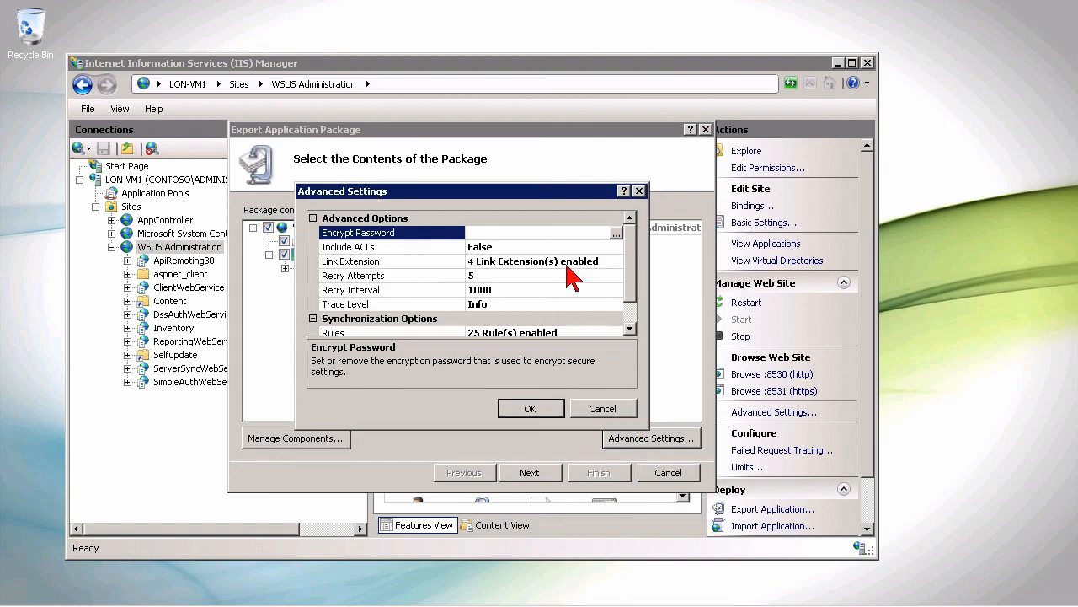
scroll(633, 304, "down", 1)
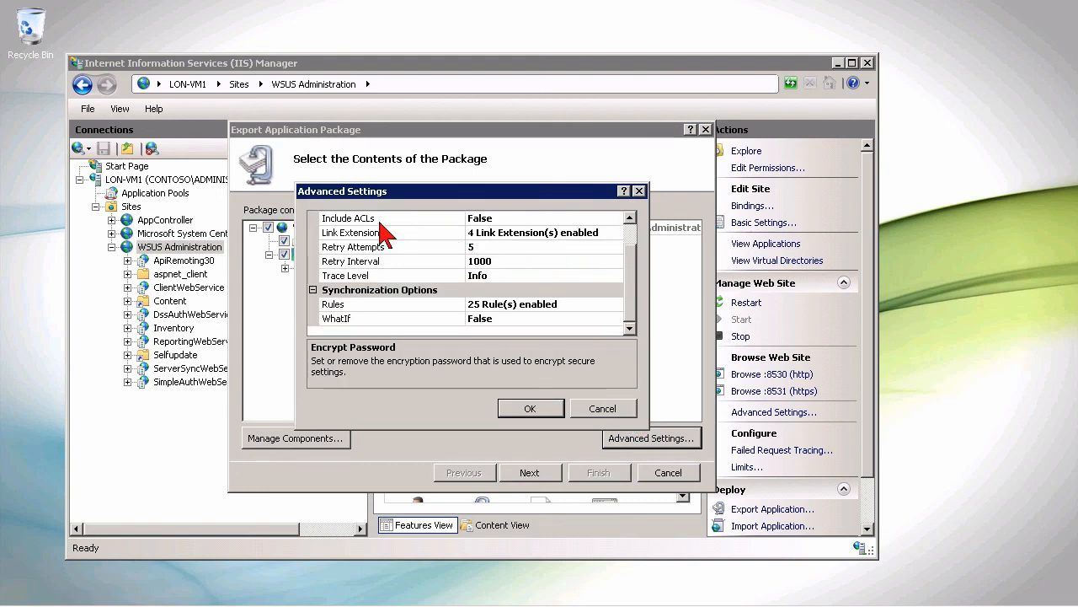
left_click(601, 410)
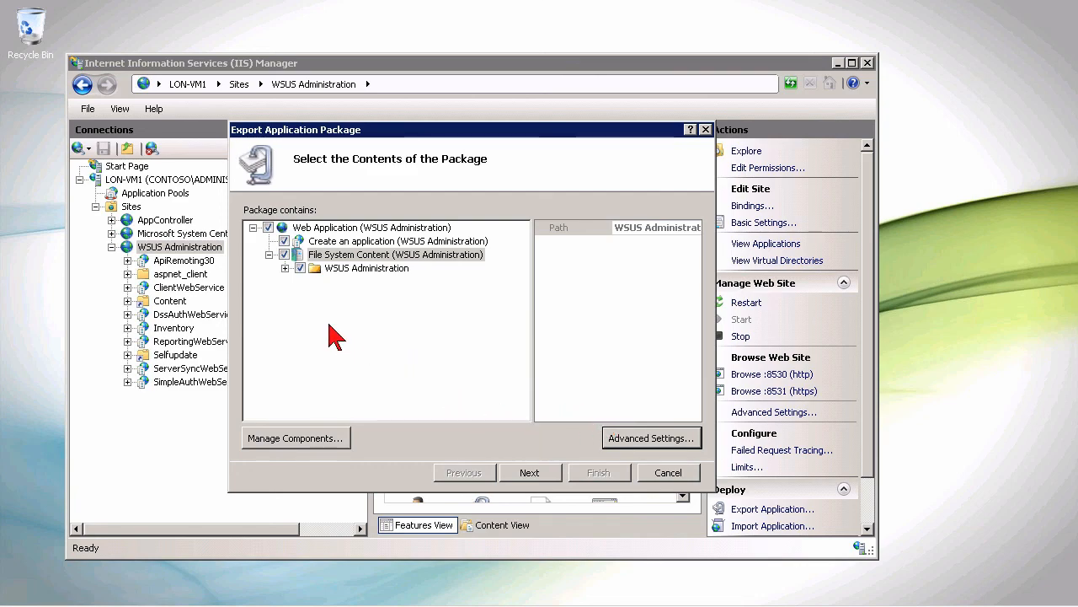
Inspect the Create an application entry and the package's component providers, without adding a component.
left_click(341, 243)
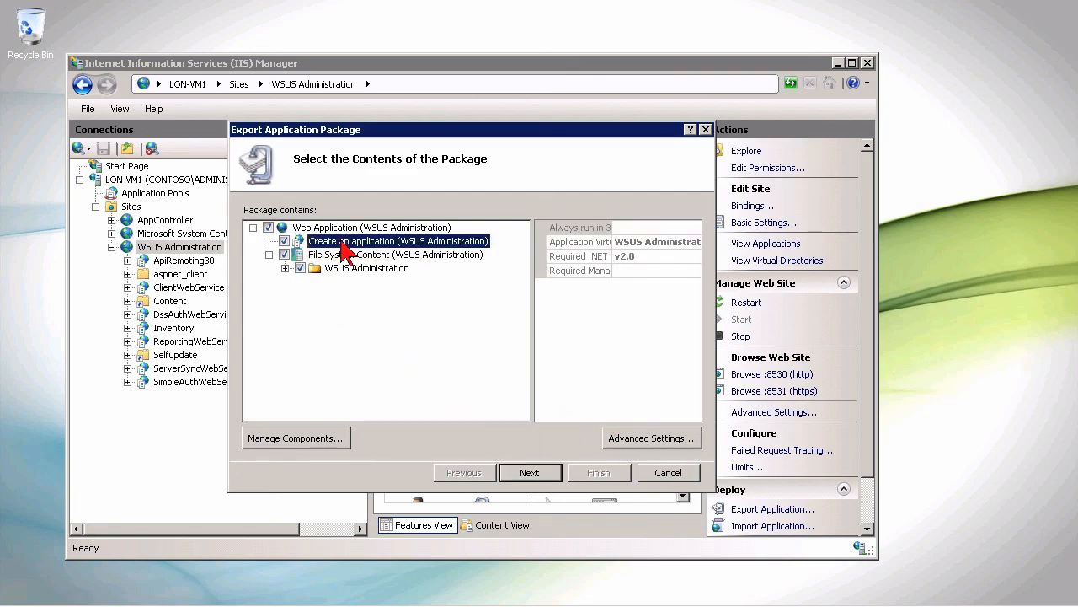
left_click(288, 442)
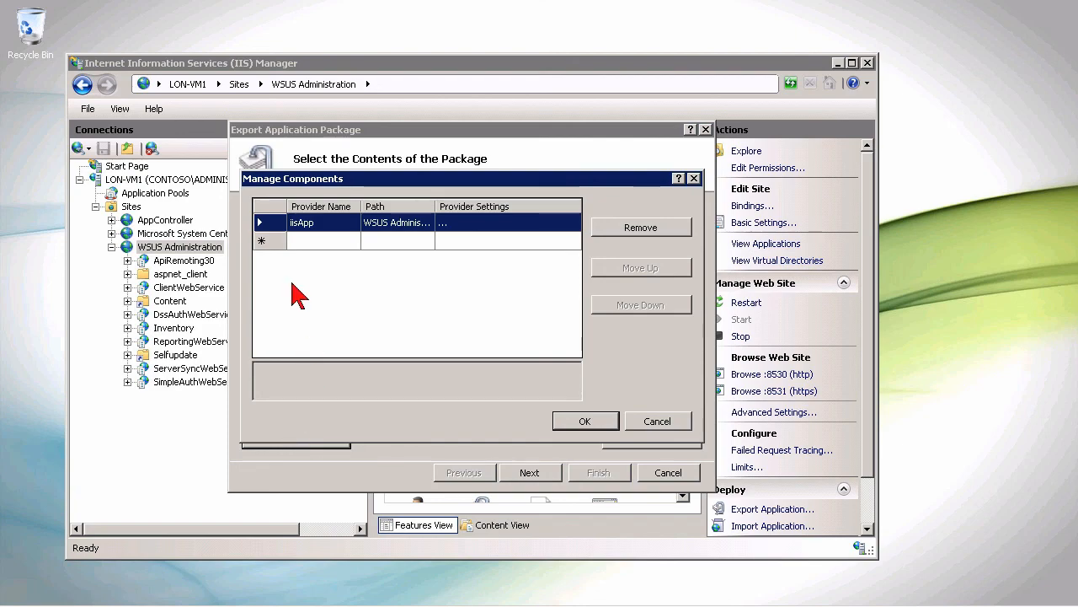
left_click(337, 244)
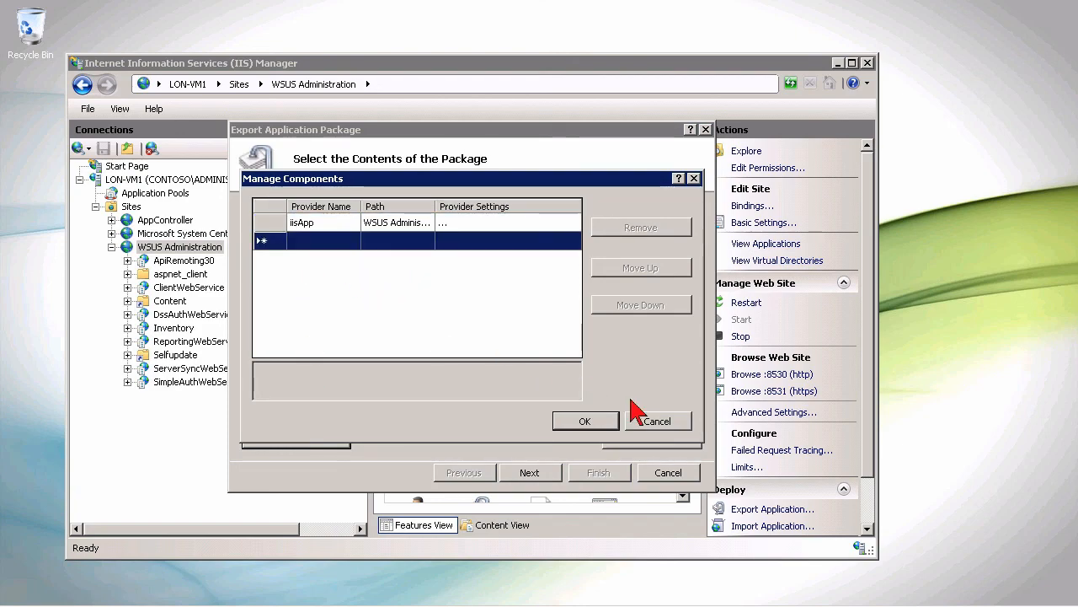
left_click(674, 424)
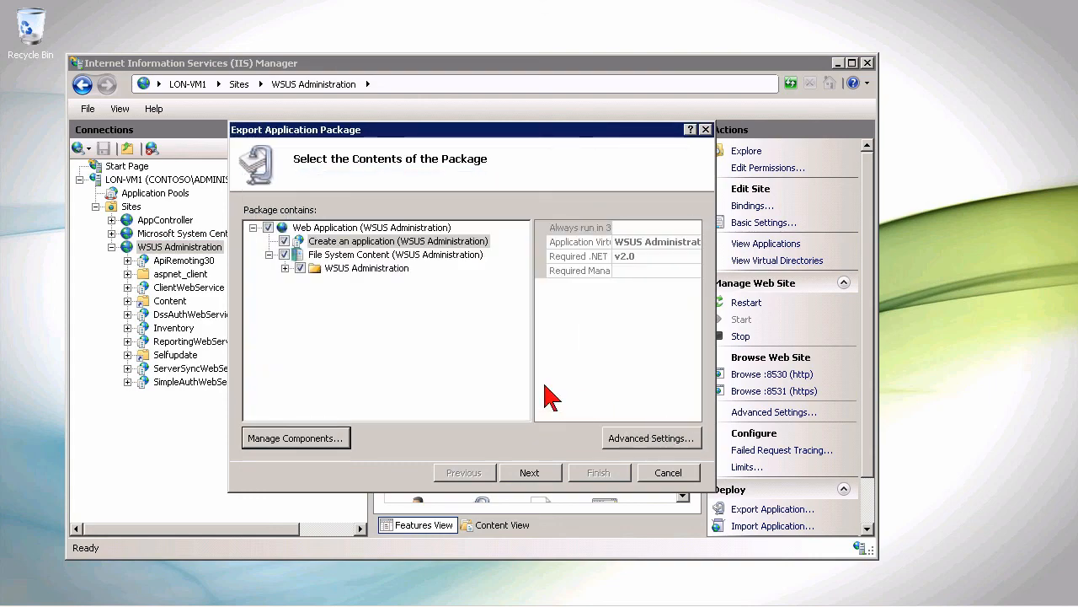
Accept the package contents, expand Parameter 1, and view the form for adding a parameter without creating one.
left_click(529, 475)
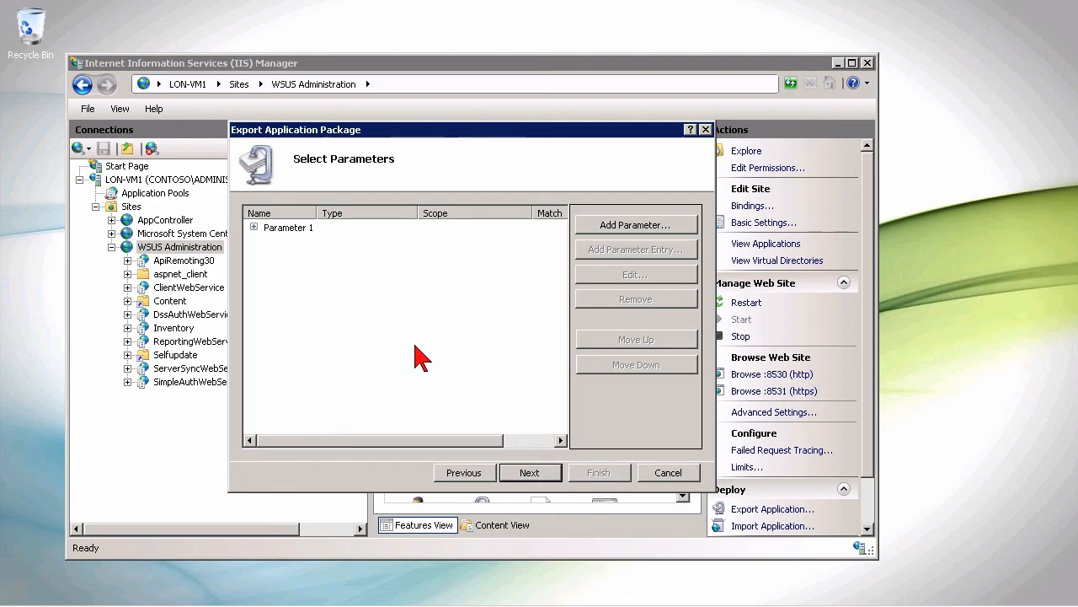
left_click(254, 228)
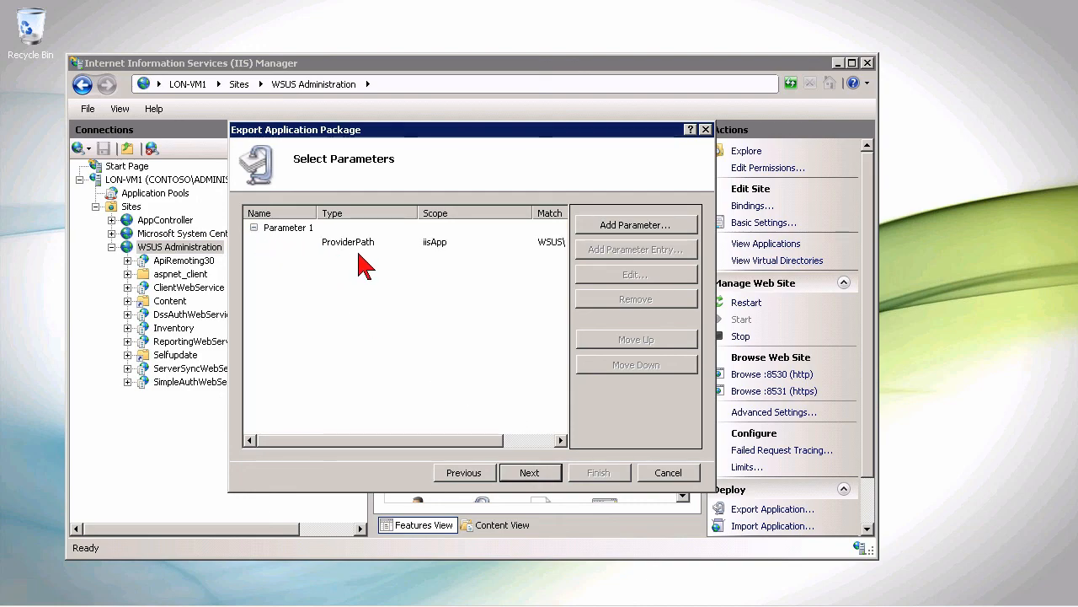
left_click(619, 229)
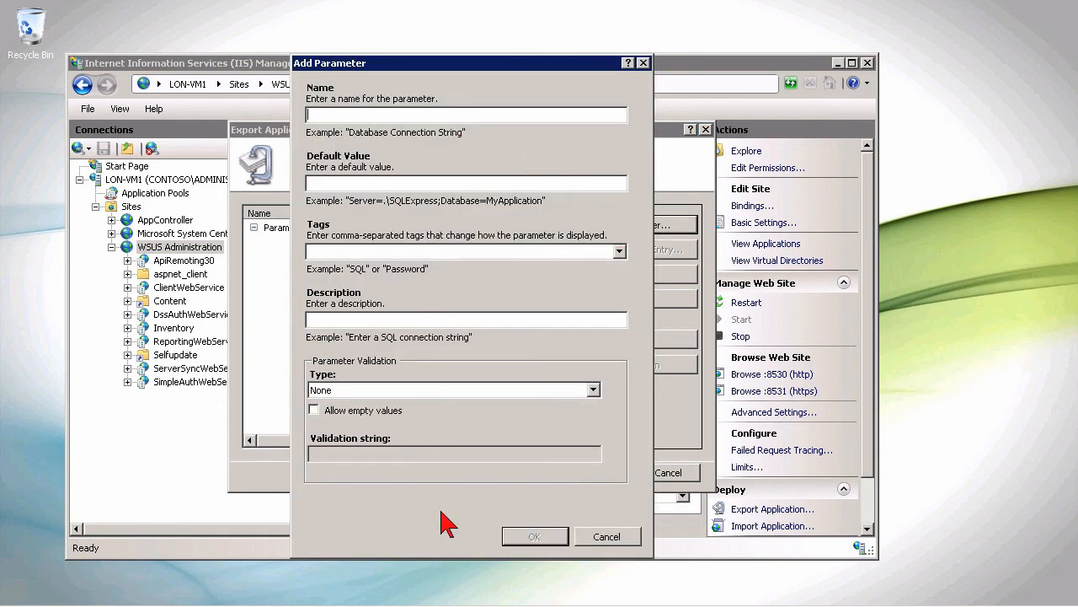
left_click(600, 537)
Accept the parameters and export the package as webapp1 to the root of Local Disk (C:).
left_click(539, 472)
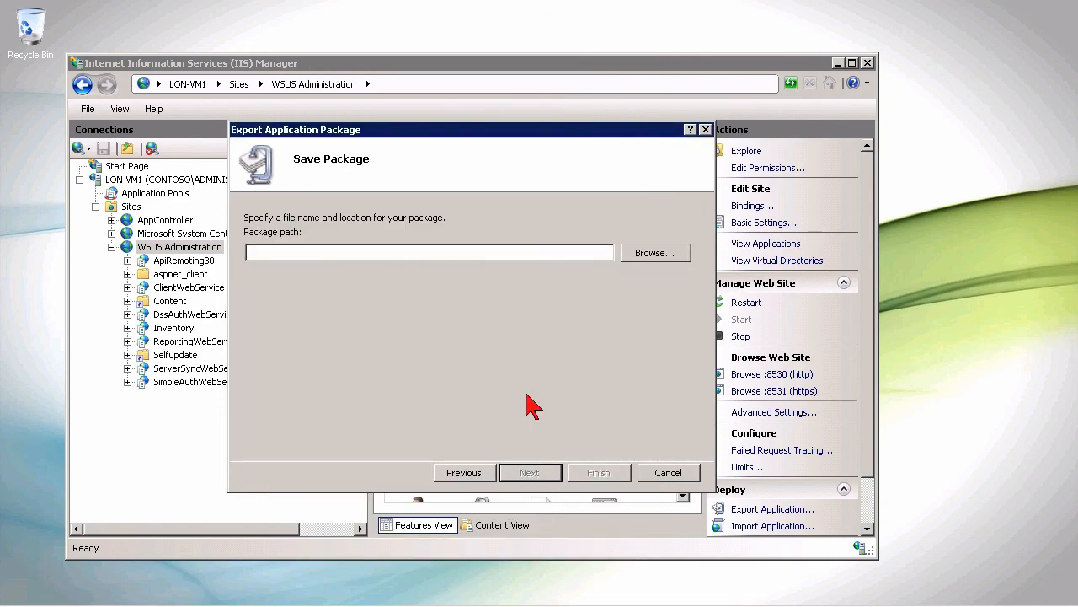
left_click(672, 257)
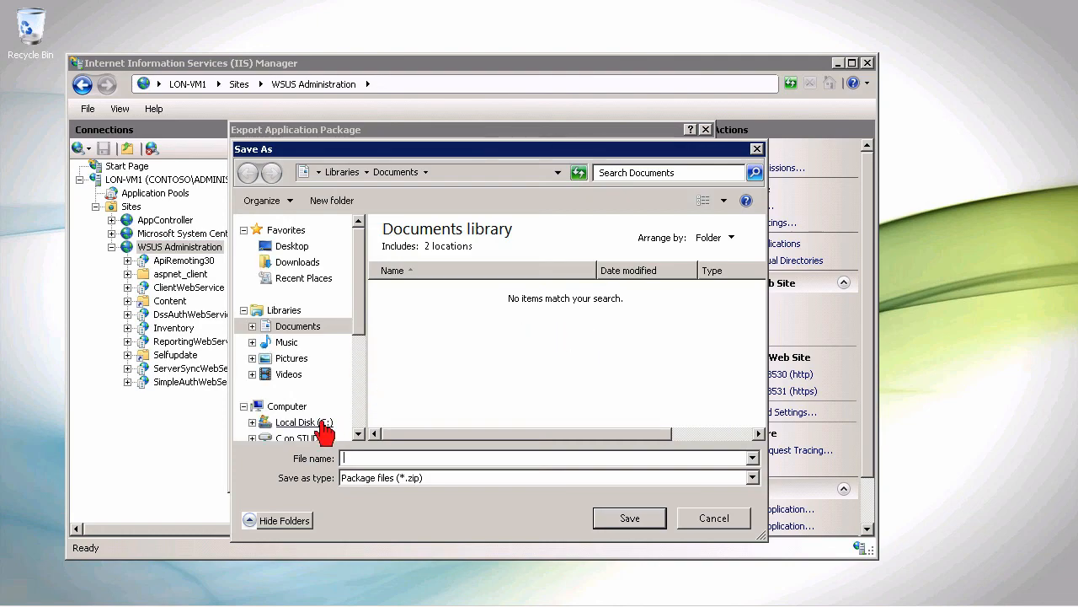
left_click(315, 423)
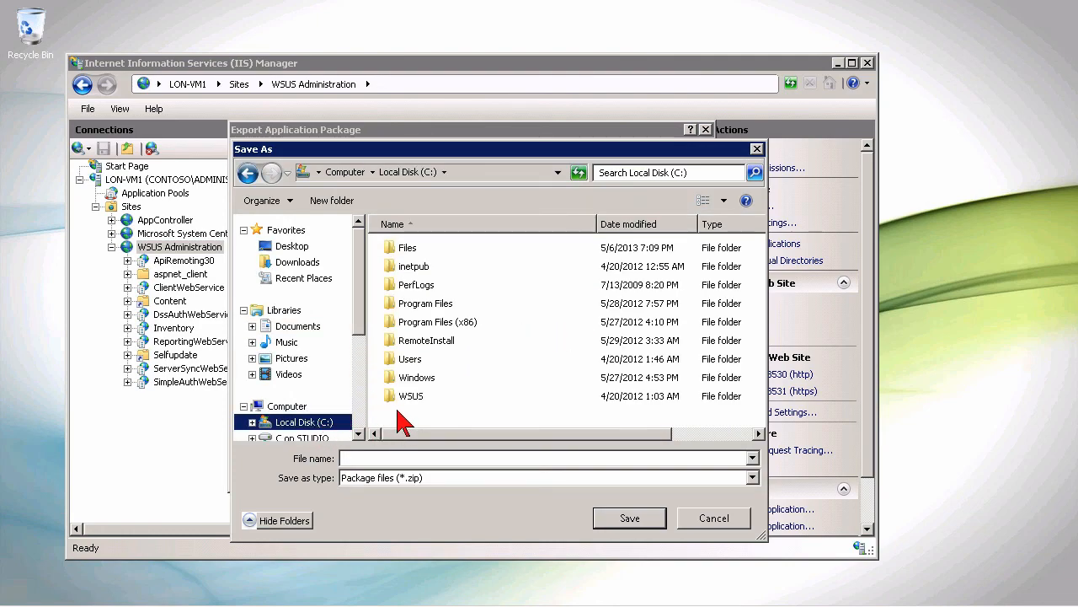
left_click(410, 249)
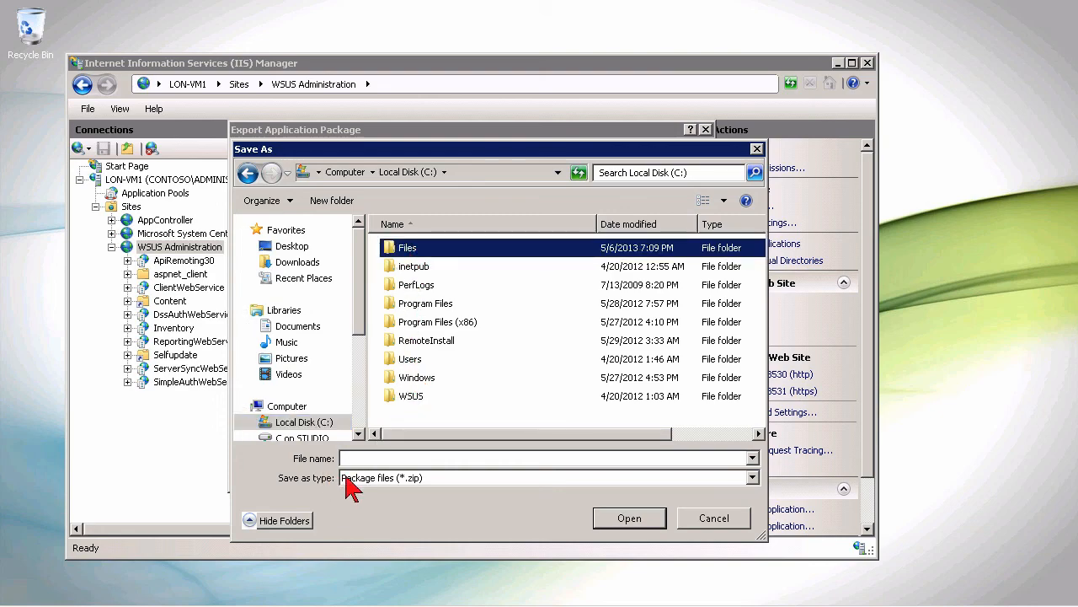
left_click(387, 461)
type("webapp1")
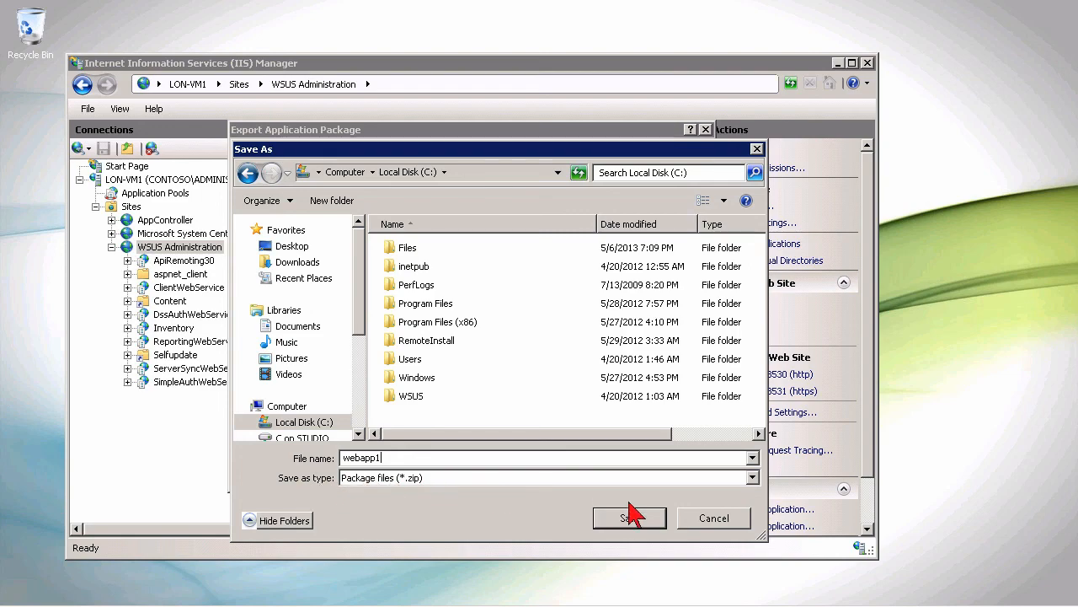
left_click(646, 524)
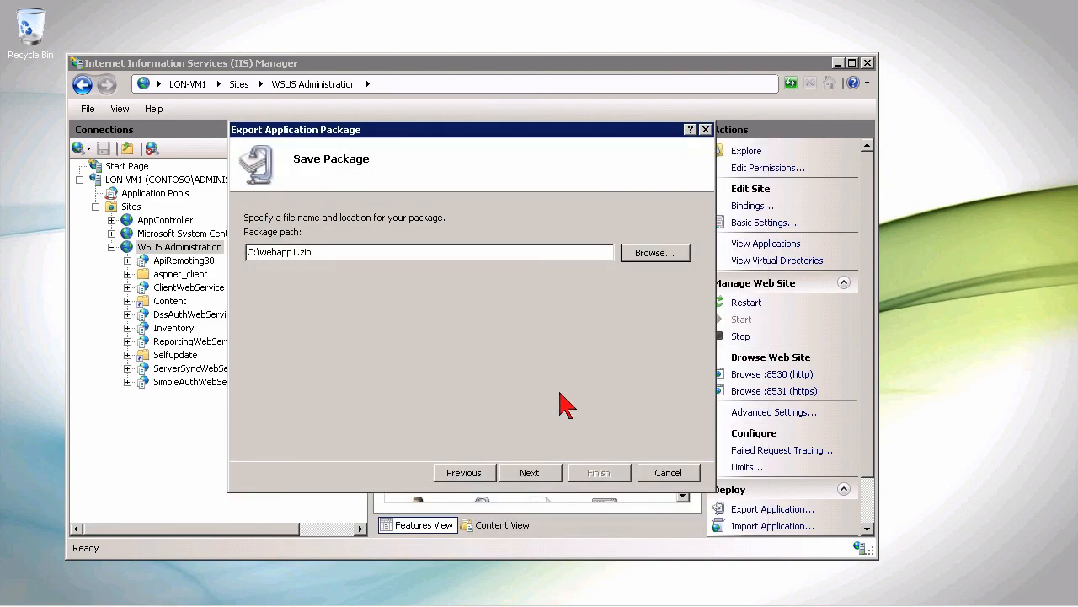
left_click(543, 470)
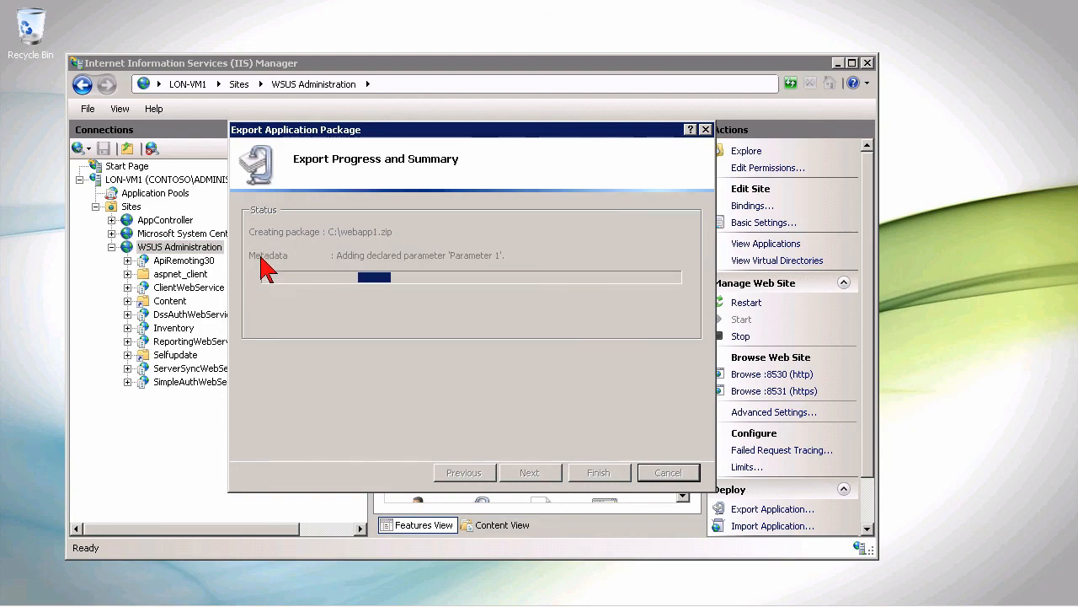
Review the export summary and its detailed log, and finish the application package export.
left_click_drag(263, 231, 420, 319)
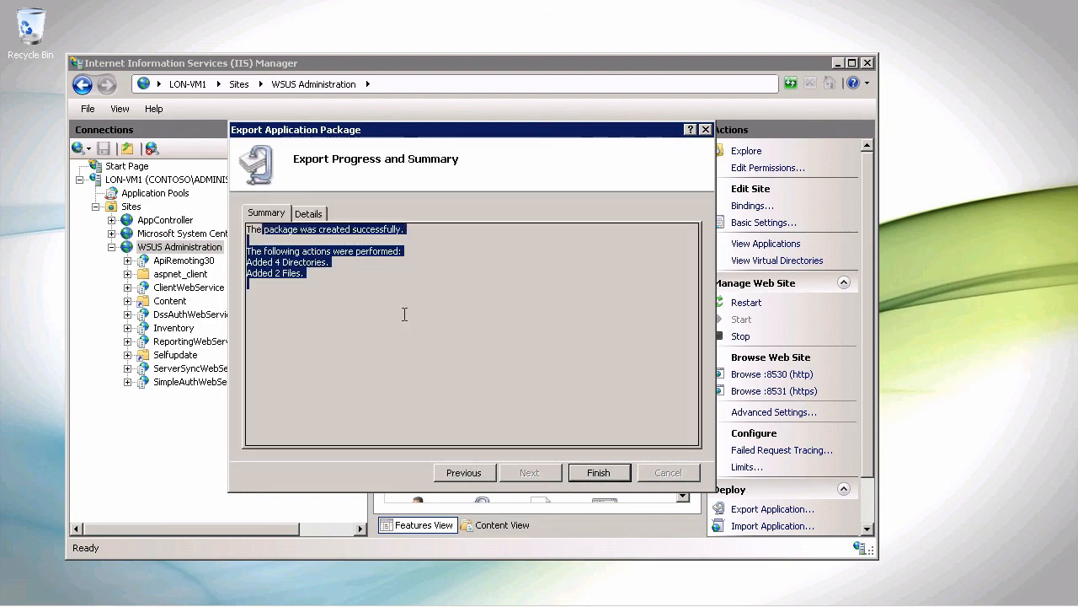
left_click(307, 213)
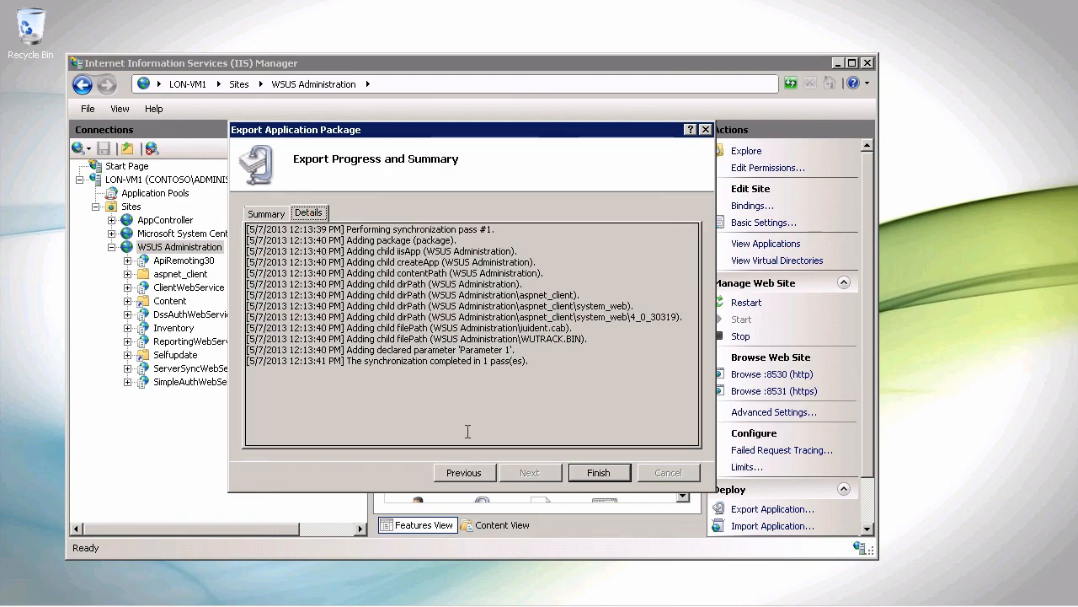
left_click(621, 474)
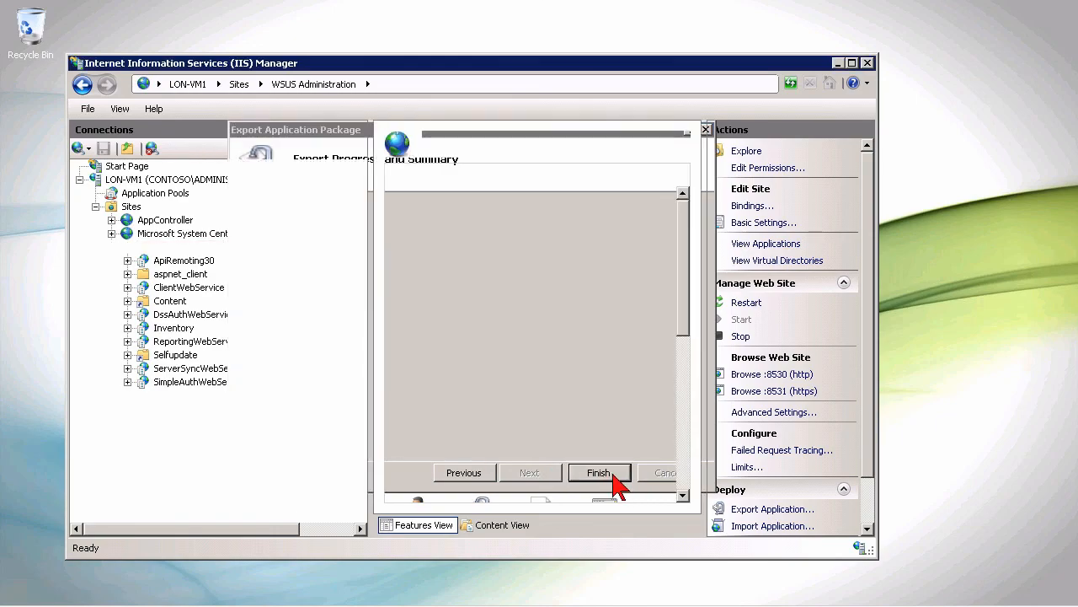
Minimize IIS Manager and switch back to Virtual Machine Manager.
left_click(838, 63)
mouse_move(140, 599)
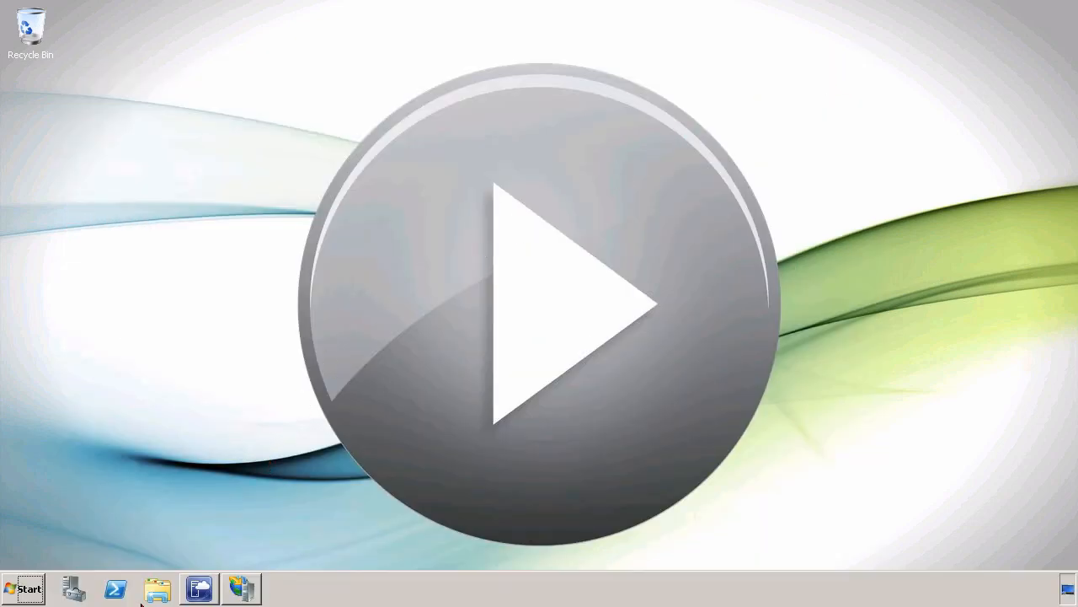
left_click(200, 588)
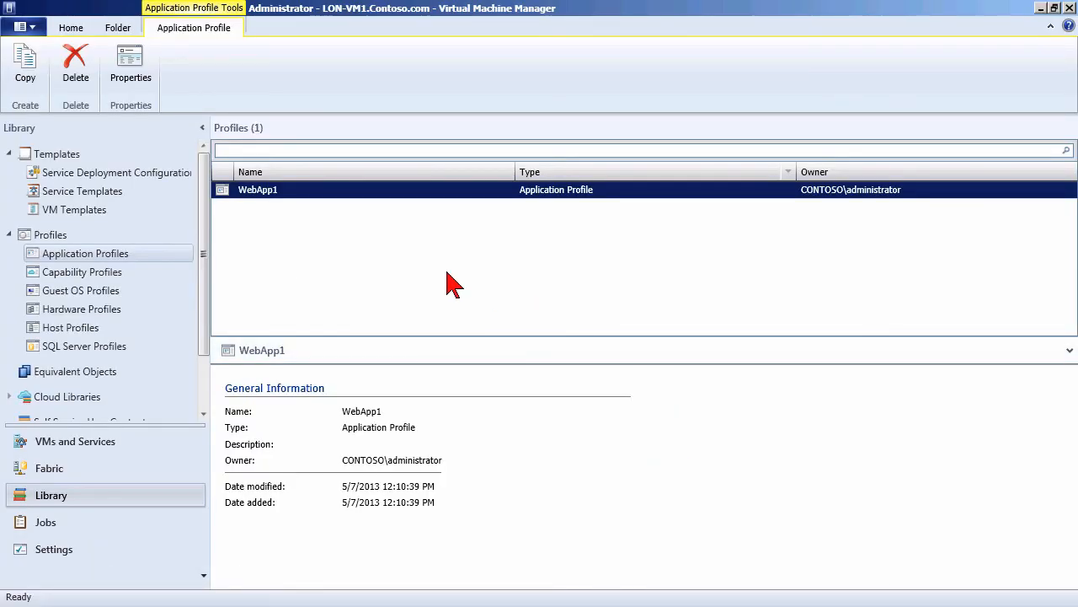
Collapse Templates and Profiles, and examine the full resource names in the ApplicationFrameworks folder of the LON-VM1 server's MSSCVMMLibrary share.
left_click(9, 154)
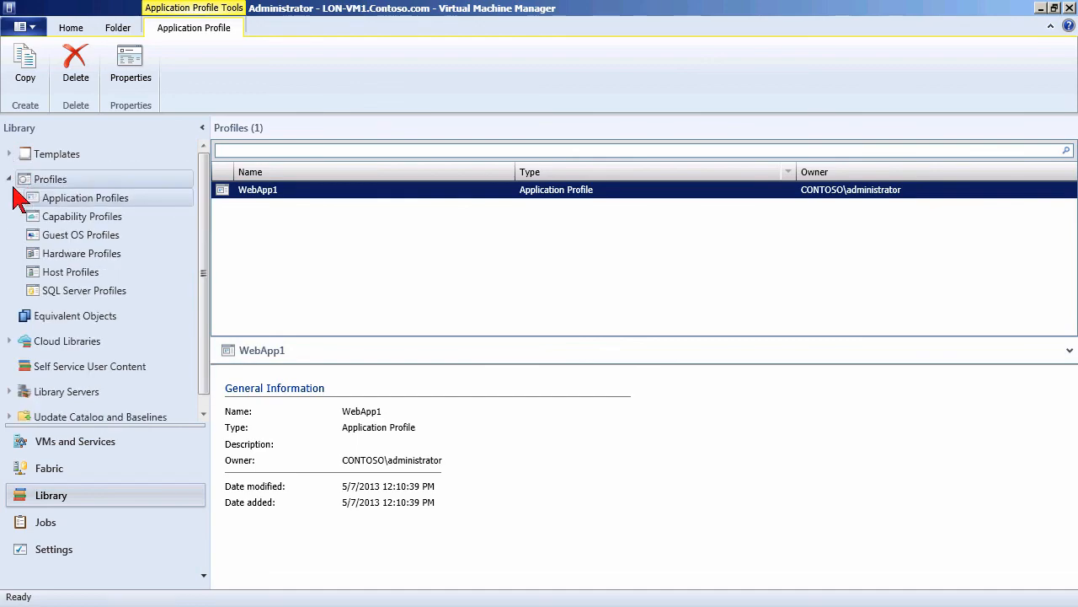
left_click(11, 180)
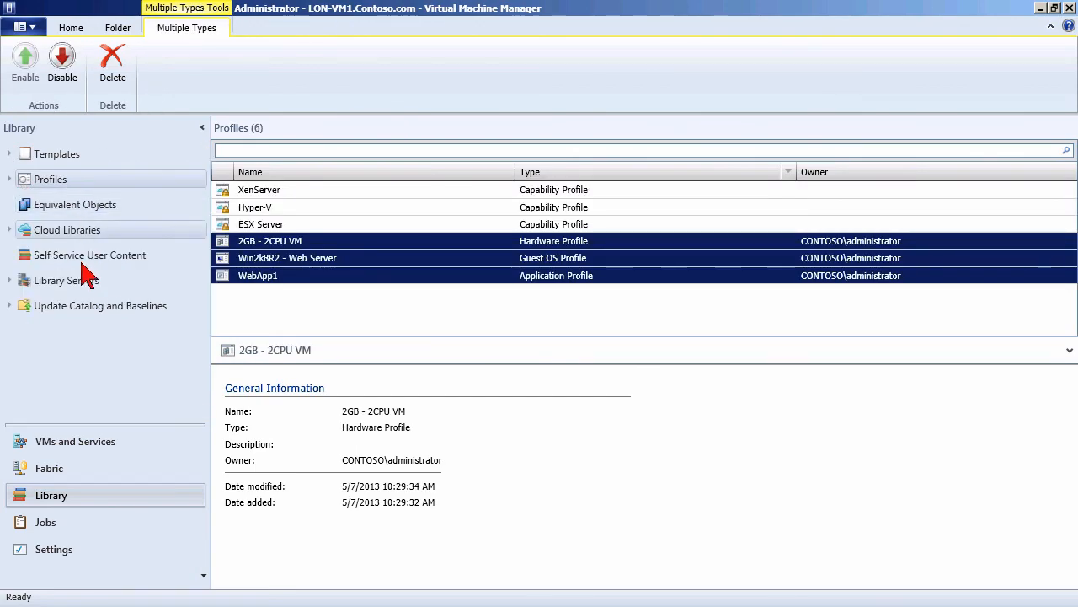
left_click(10, 281)
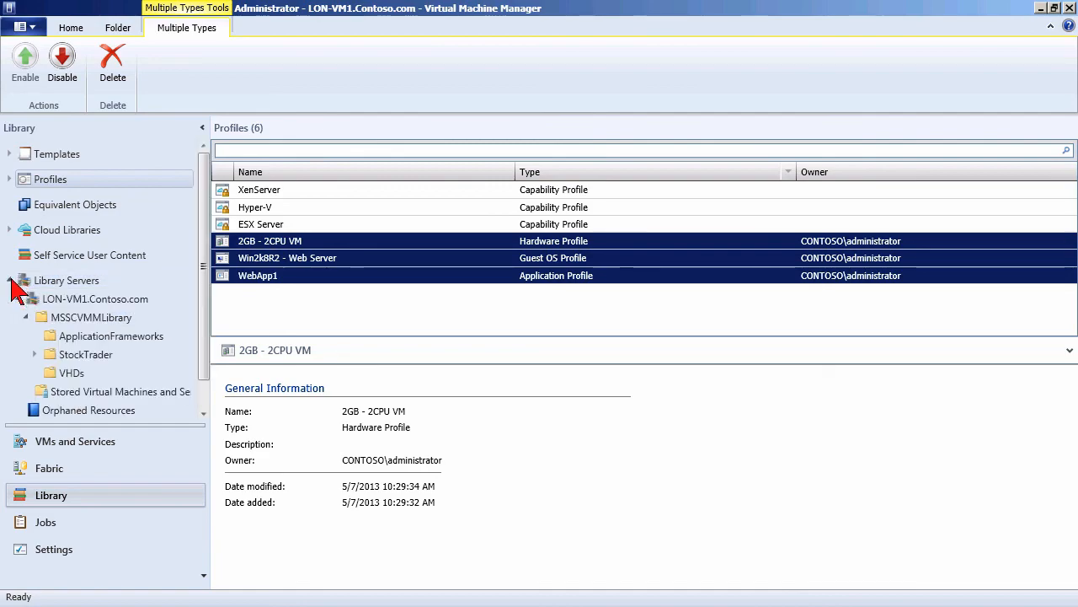
left_click(101, 319)
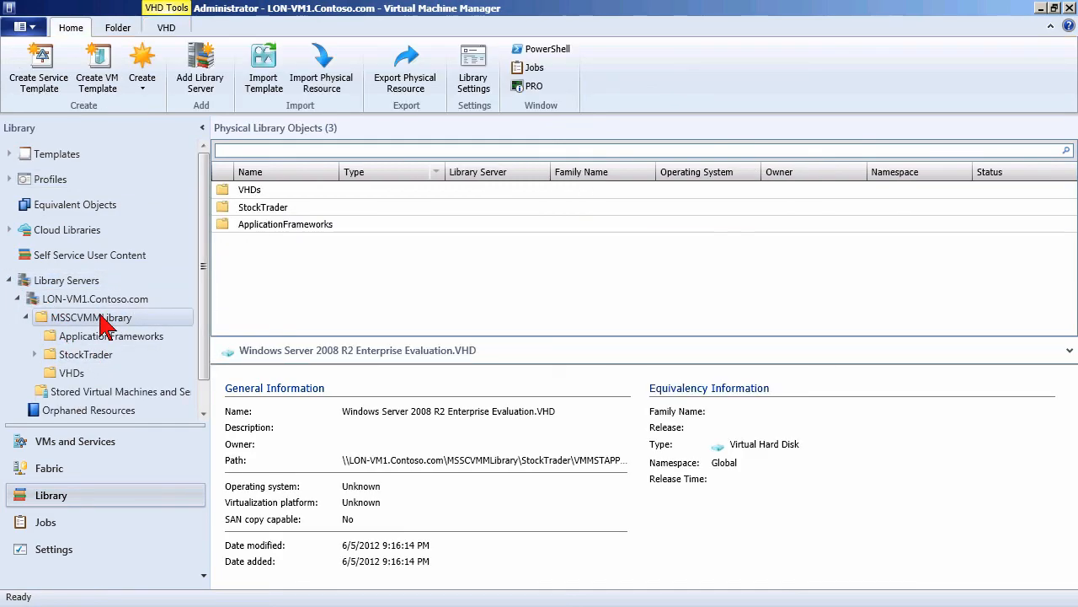
left_click(103, 335)
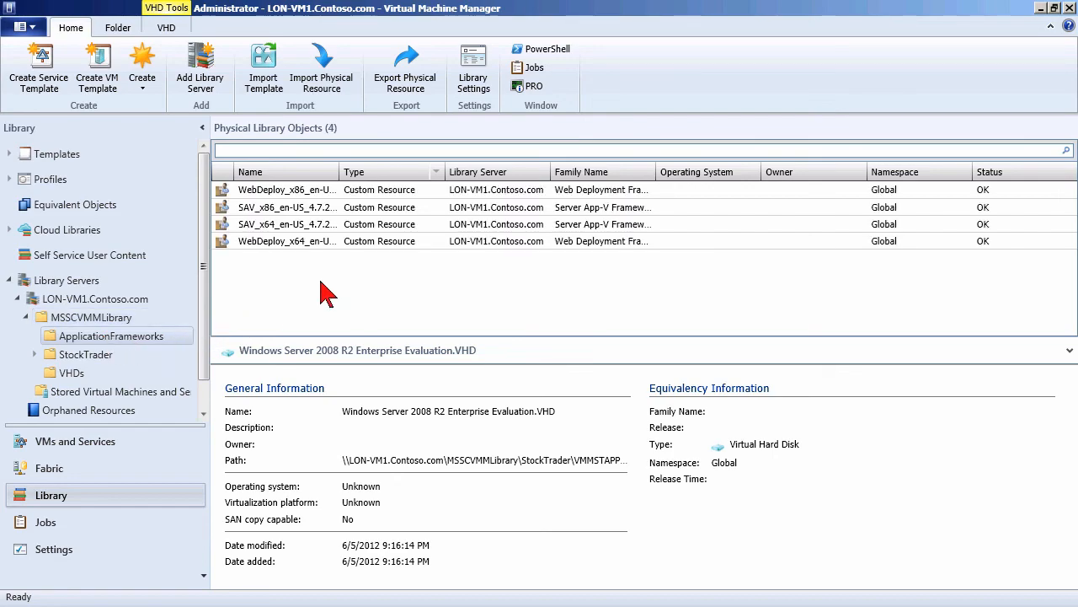
left_click_drag(341, 172, 508, 176)
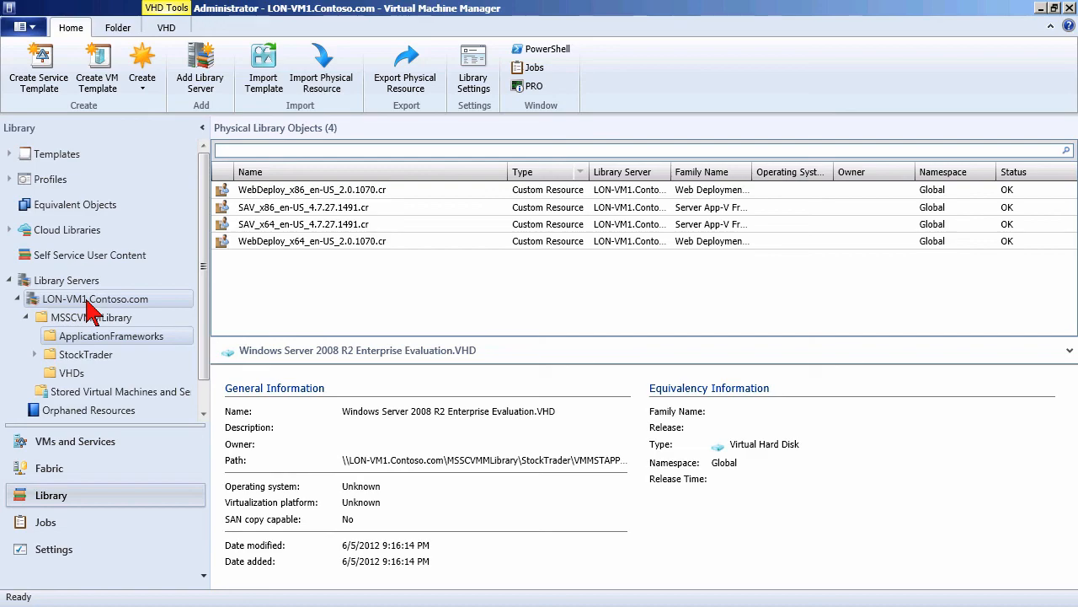
Expand the Profiles node in the library tree.
left_click(10, 178)
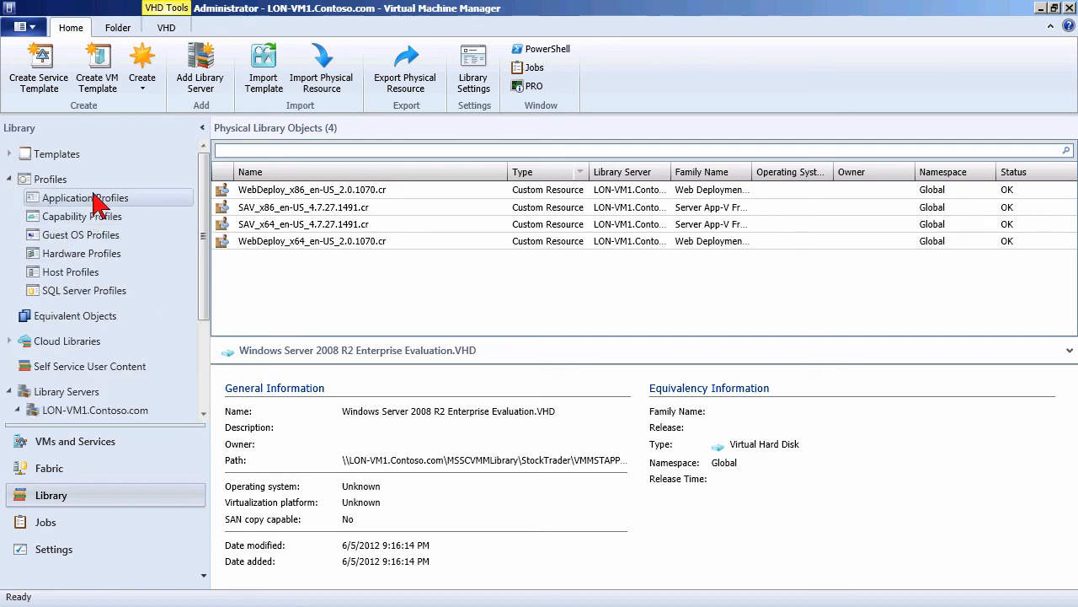